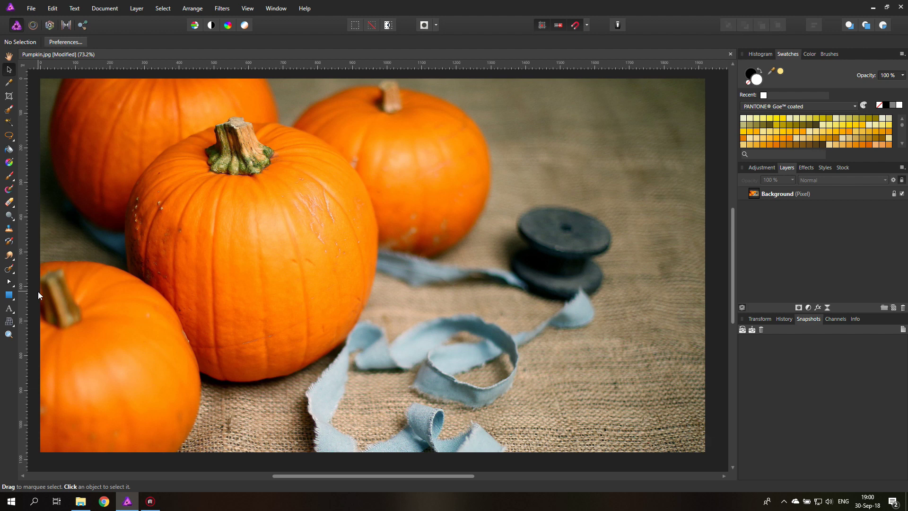
Step: Create a new folder named Autumn Cards in the Projects folder
left_click(80, 503)
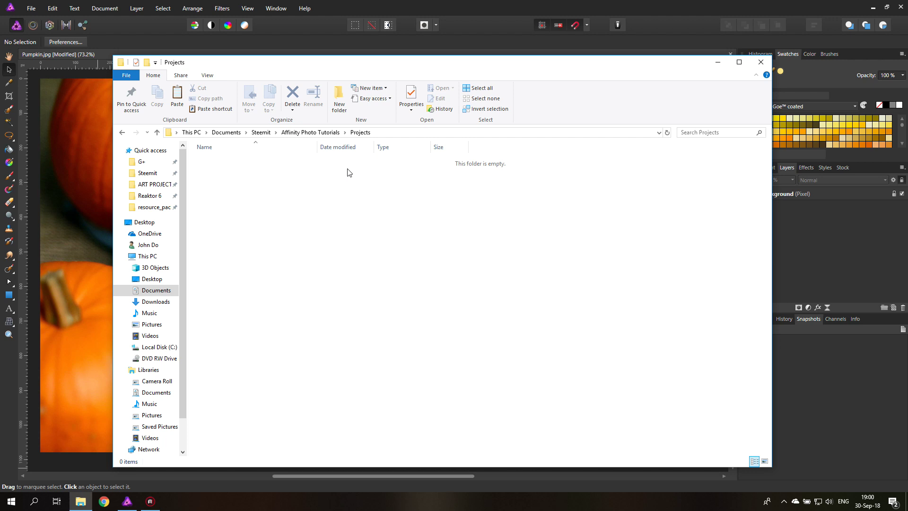
left_click(341, 105)
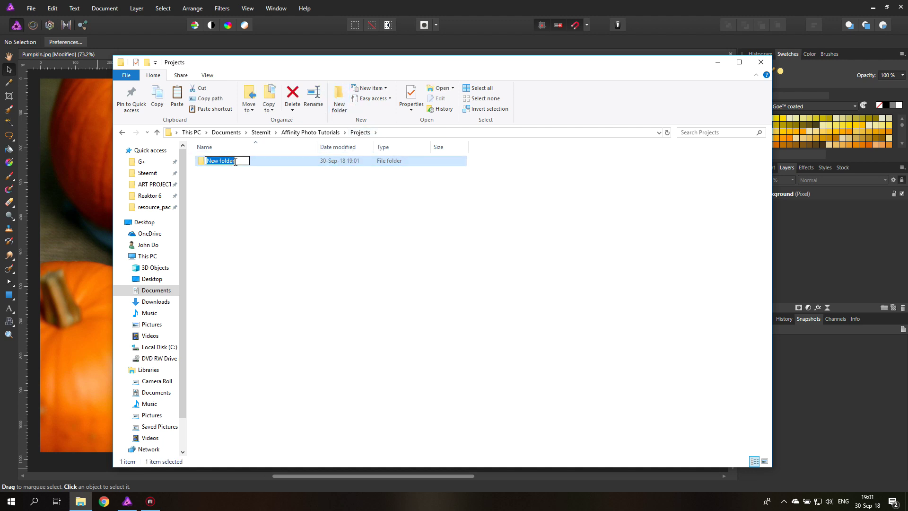
type("Autumn Cards")
key("Return")
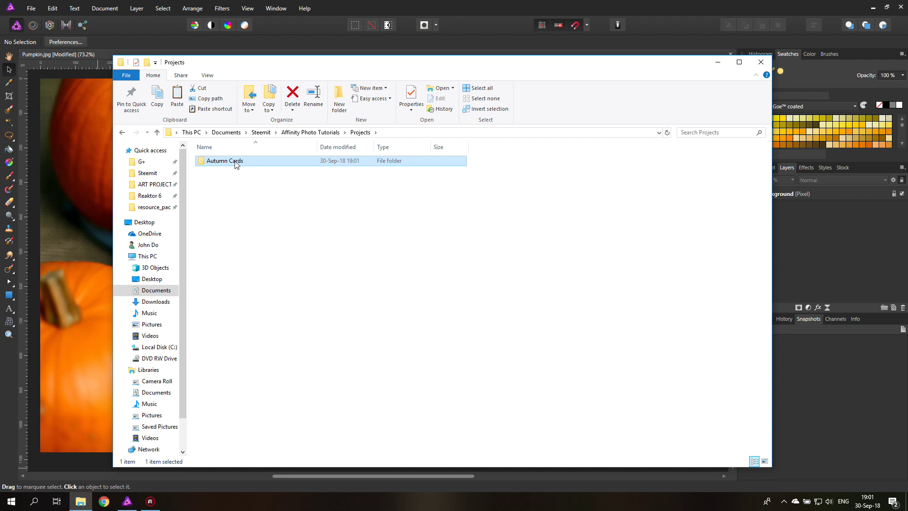
Step: Inside Autumn Cards, create a subfolder named 01 Pumpkin
double_click(236, 162)
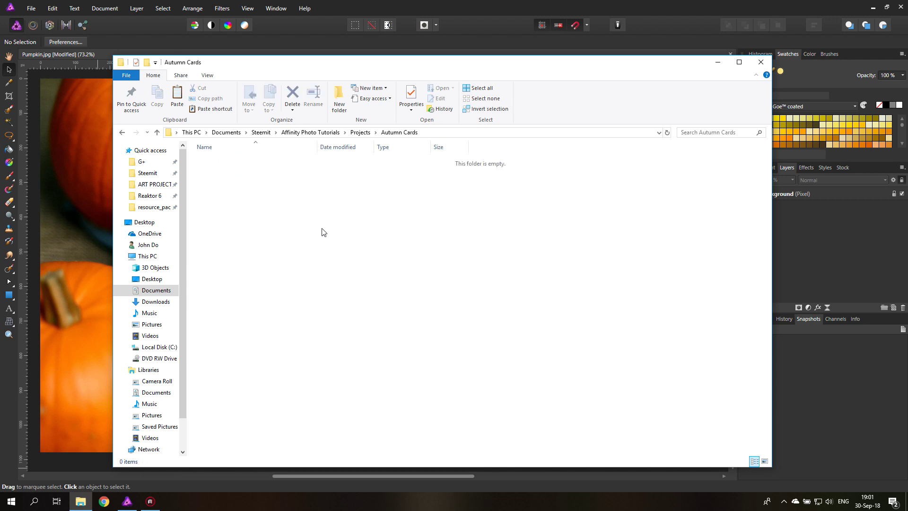
left_click(340, 100)
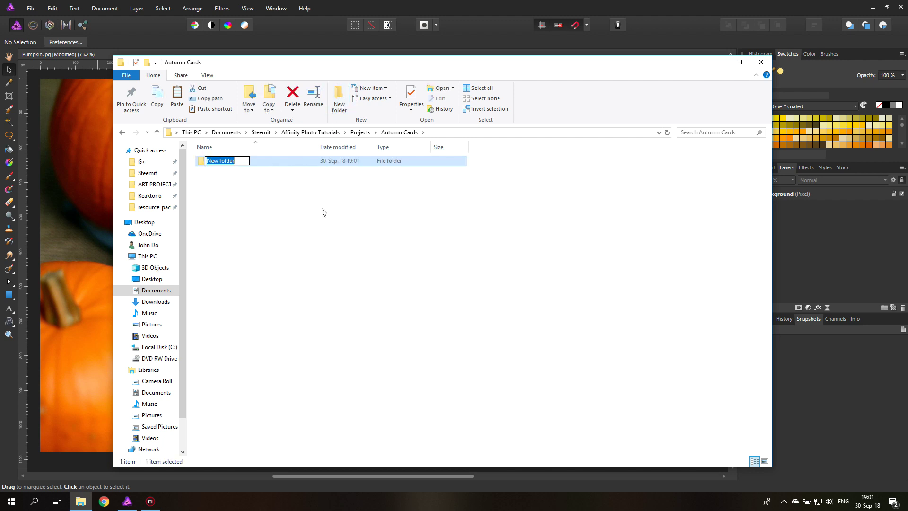
type("01 Pumpükin")
key("BackSpace")
key("Return")
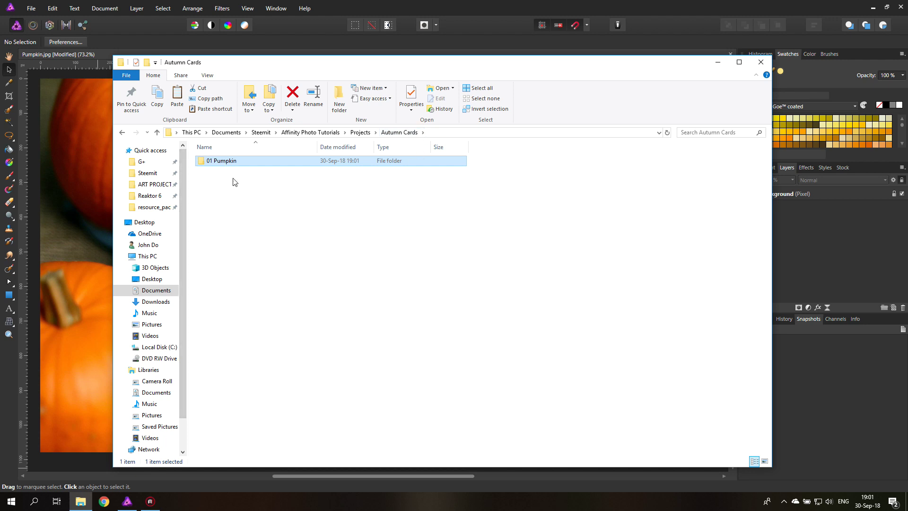
Step: Inside 01 Pumpkin, create a folder named 01 Source Images
double_click(200, 162)
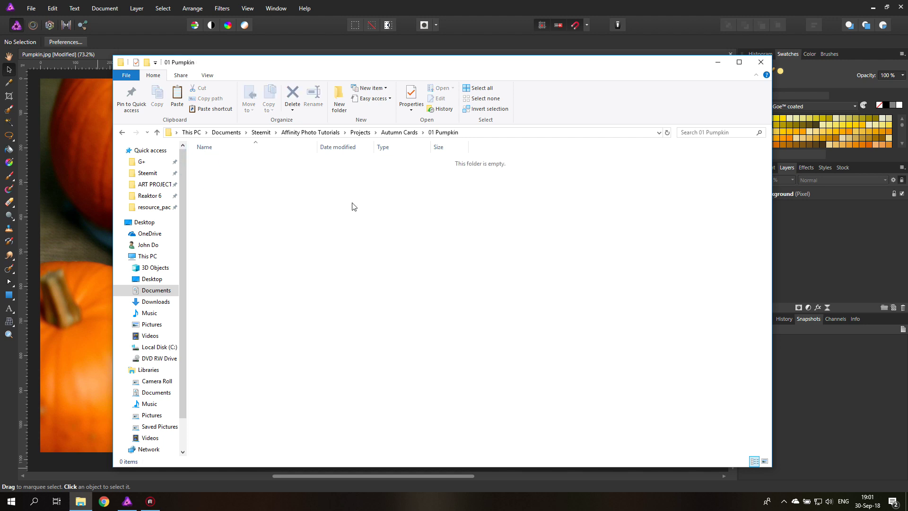
left_click(339, 101)
type("01")
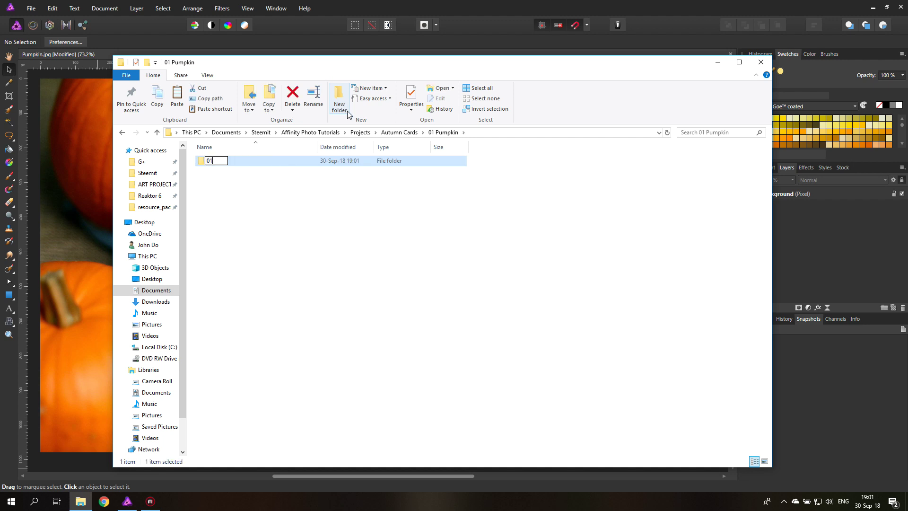
type(" Source Images")
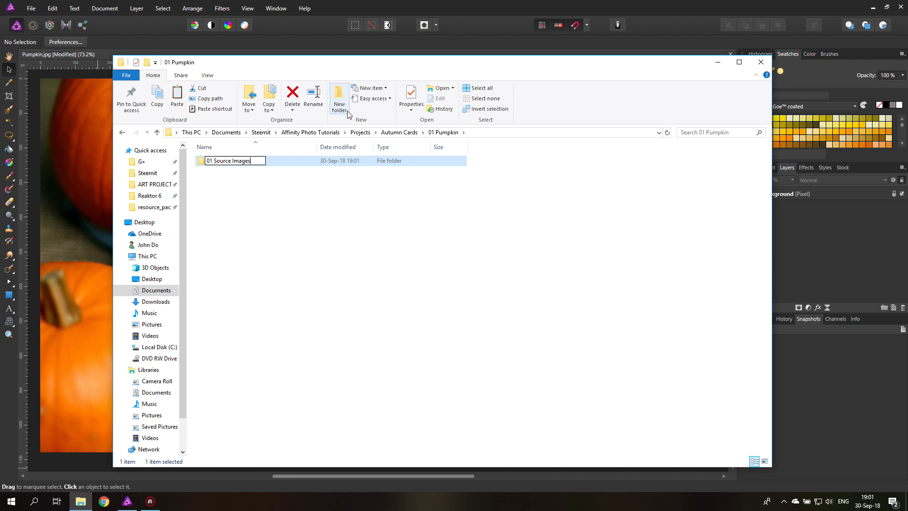
key("Return")
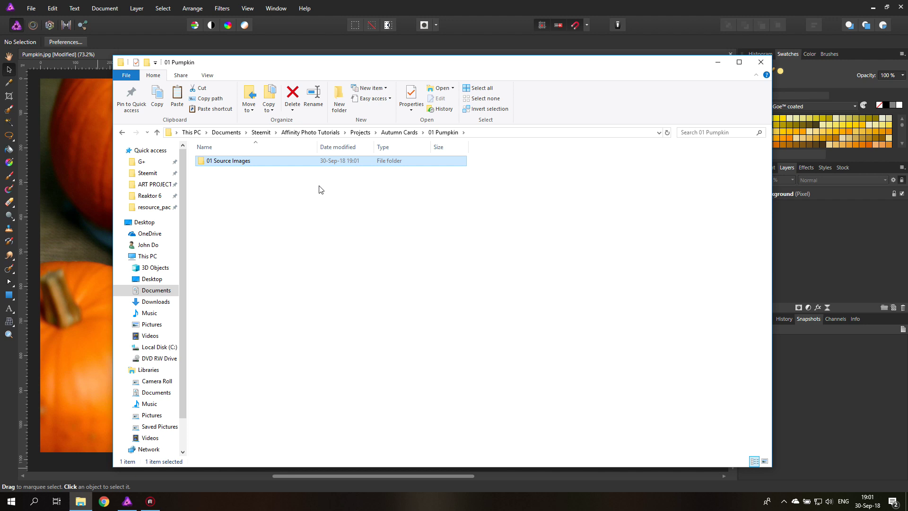
Step: Add a second folder named 02 Materials alongside it
key("ctrl+shift+n")
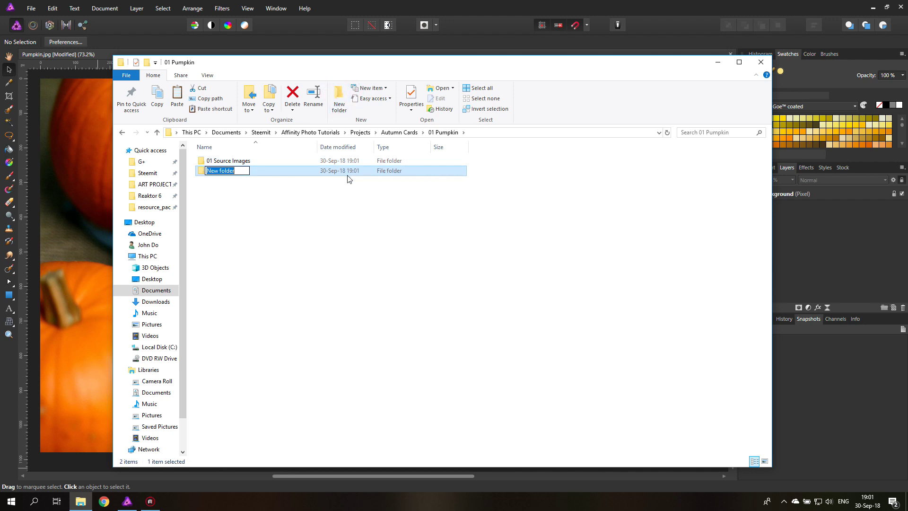
type("02 Materials")
key("Return")
Step: Create an empty text document named Source Links.txt inside 02 Materials
double_click(258, 173)
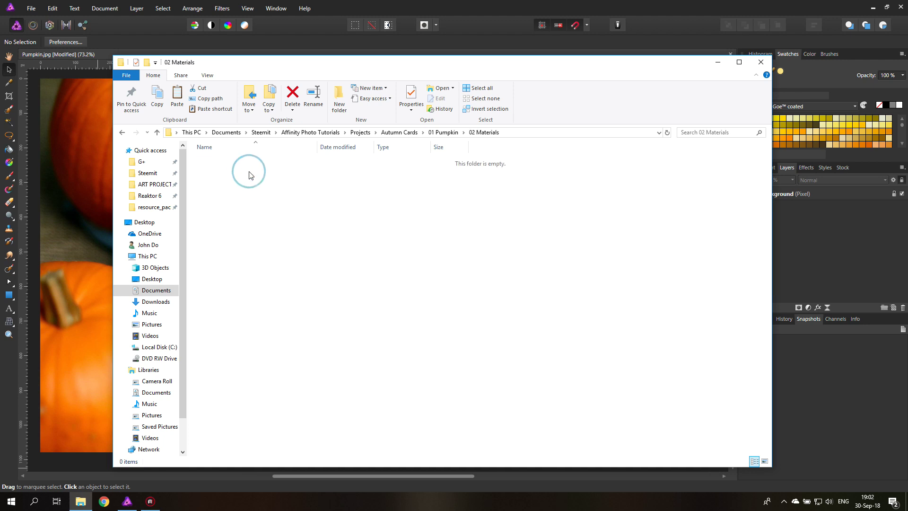
right_click(263, 201)
mouse_move(320, 314)
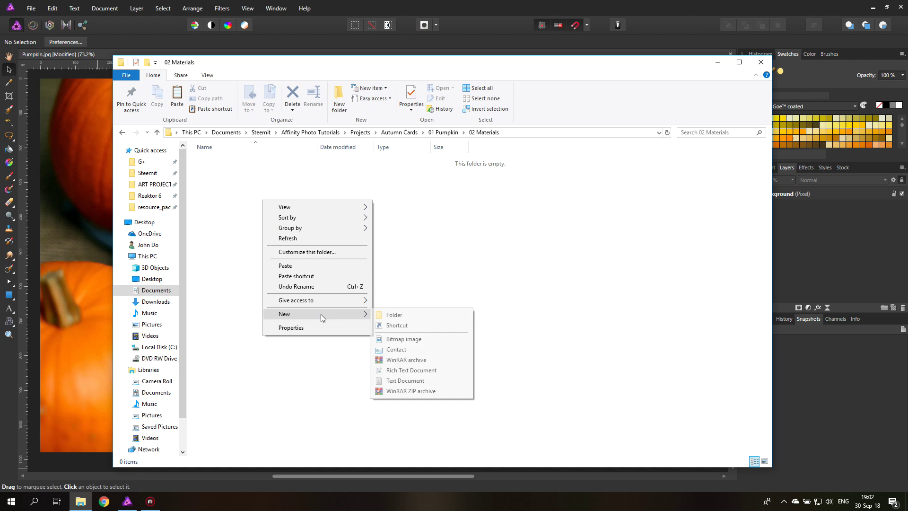
left_click(406, 381)
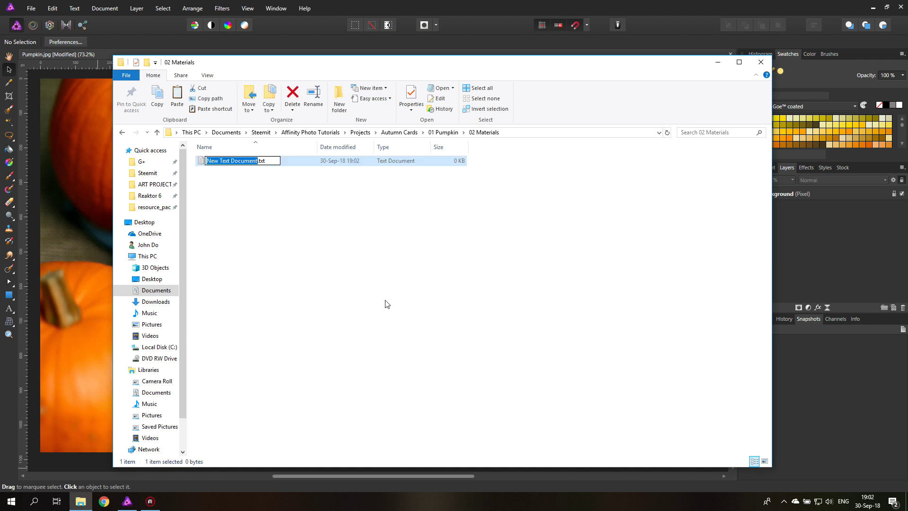
type("Source Links")
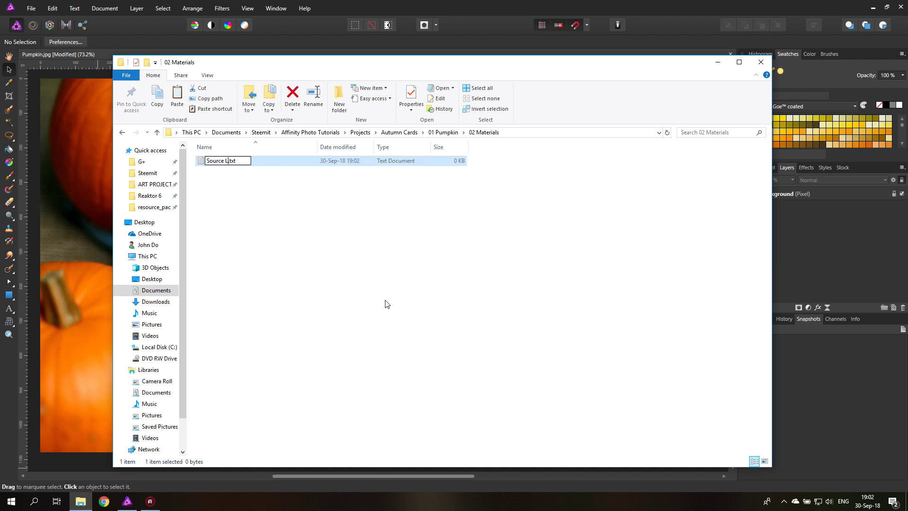
key("Return")
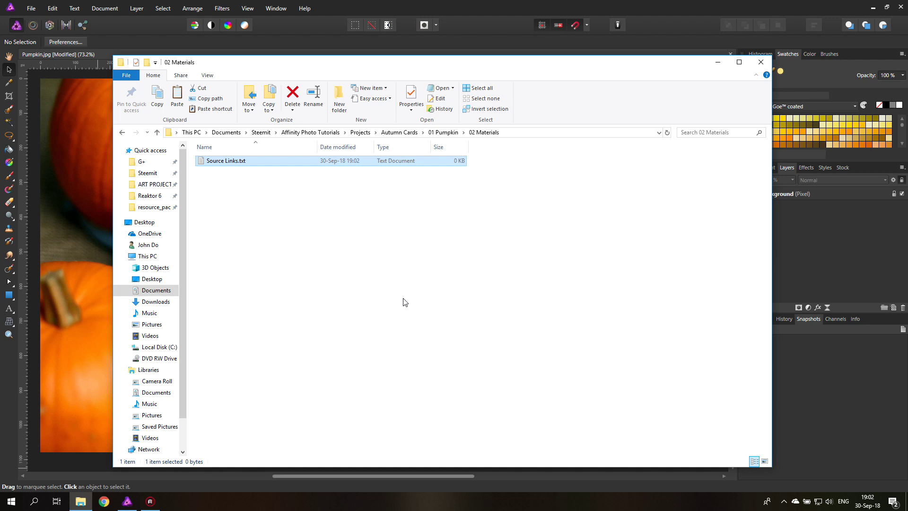
Step: Create a 03 Formats folder in 01 Pumpkin, then return to the Affinity Photo window
left_click(443, 132)
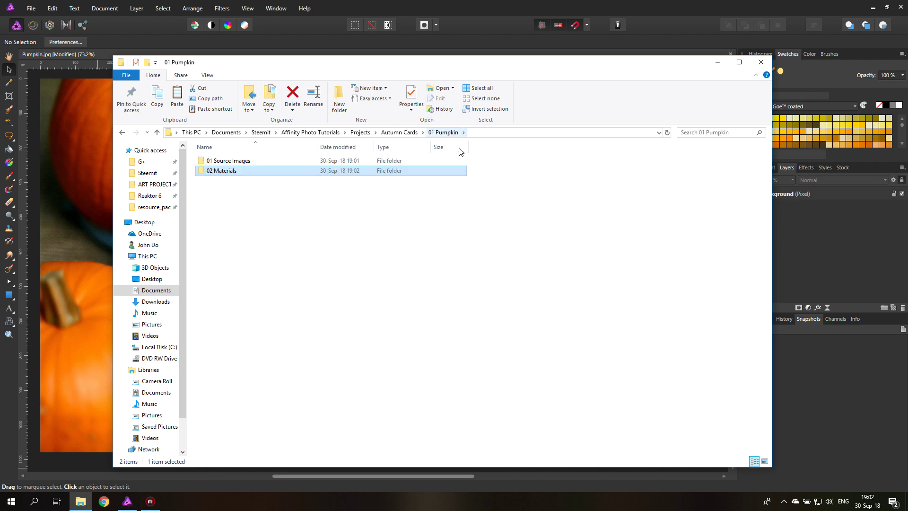
right_click(243, 205)
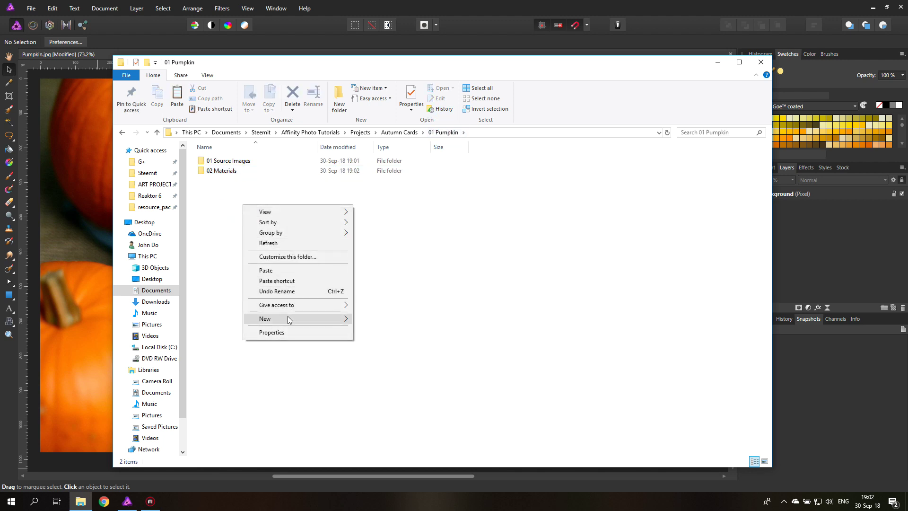
mouse_move(290, 318)
left_click(373, 317)
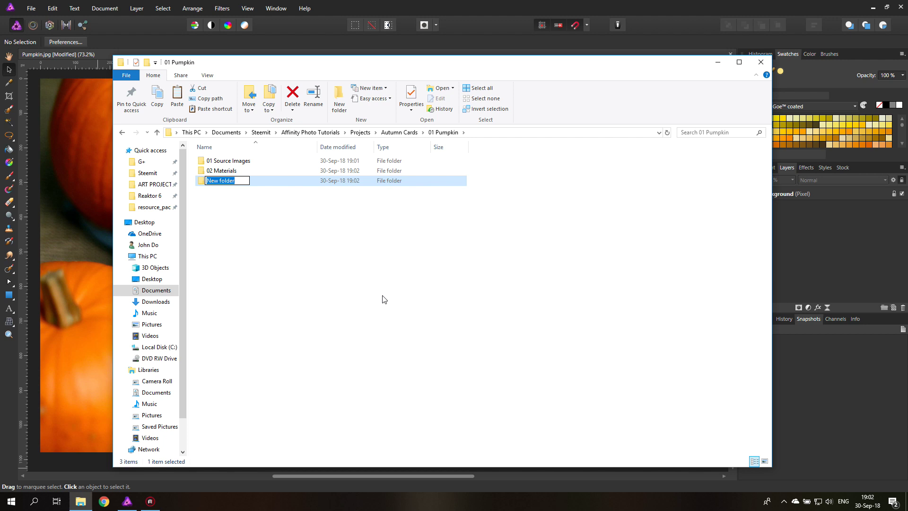
type("03 Forman")
key("BackSpace")
type("ts")
key("Return")
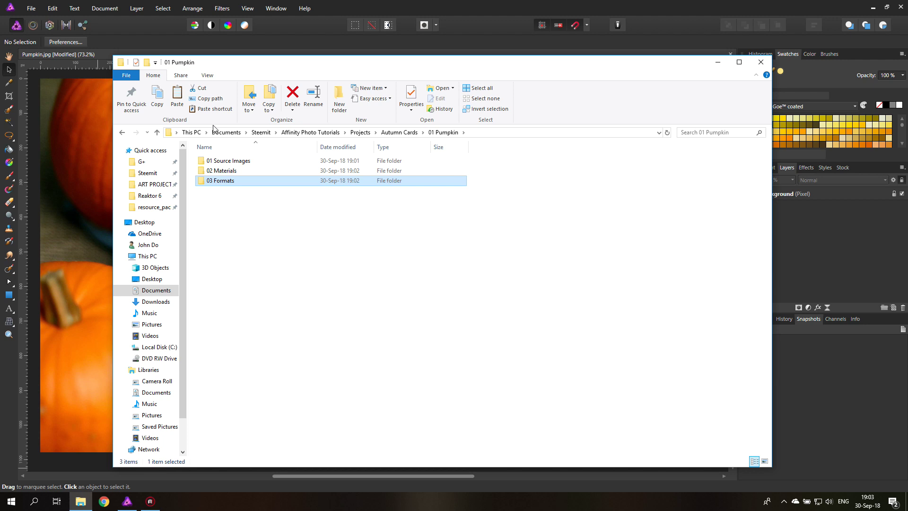
left_click(31, 122)
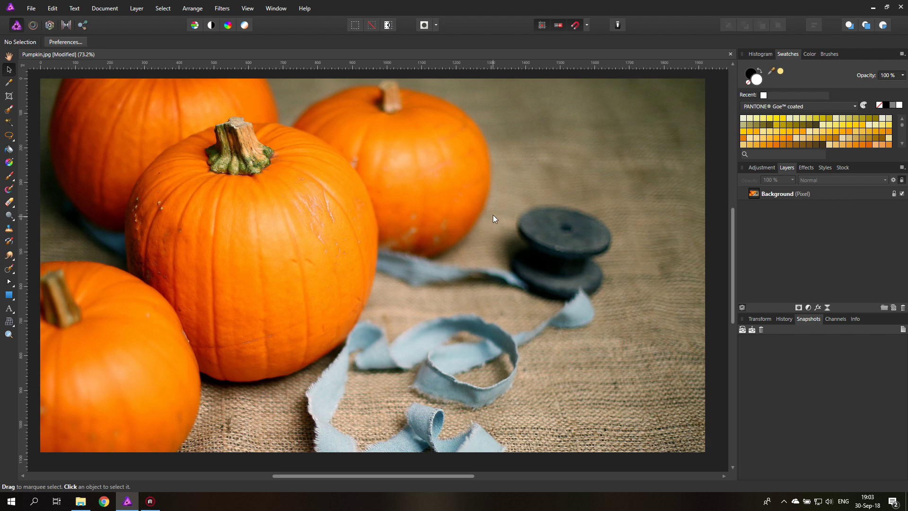
left_click(248, 9)
mouse_move(272, 154)
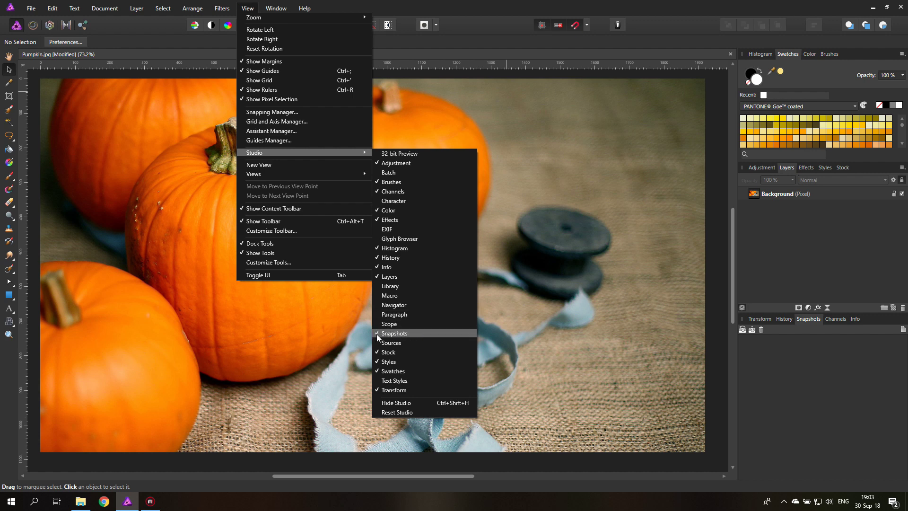
left_click(251, 10)
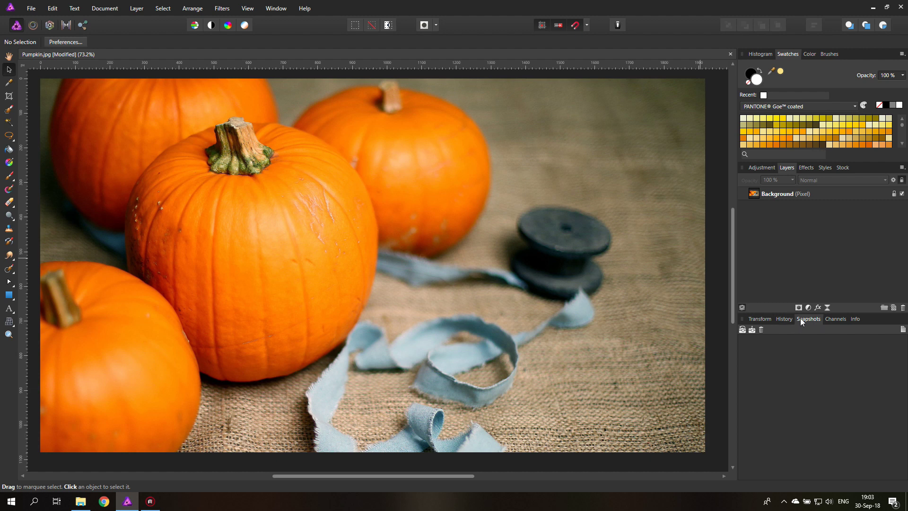
Step: Draw three white rectangles over the pumpkin photo
left_click(8, 295)
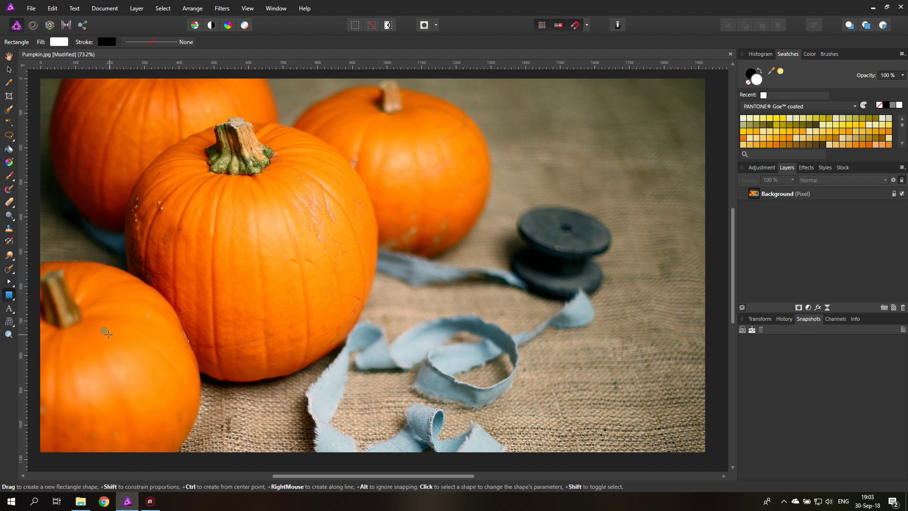
left_click_drag(109, 334, 318, 423)
left_click_drag(395, 178, 480, 413)
left_click_drag(513, 140, 651, 334)
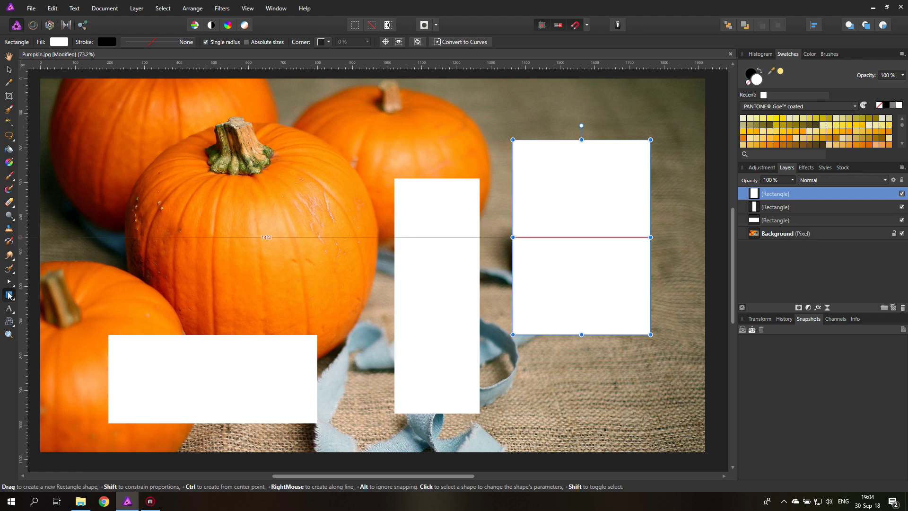
Step: Add the art text 'Hello' on the large pumpkin at the left
left_click(11, 314)
left_click_drag(152, 251, 184, 304)
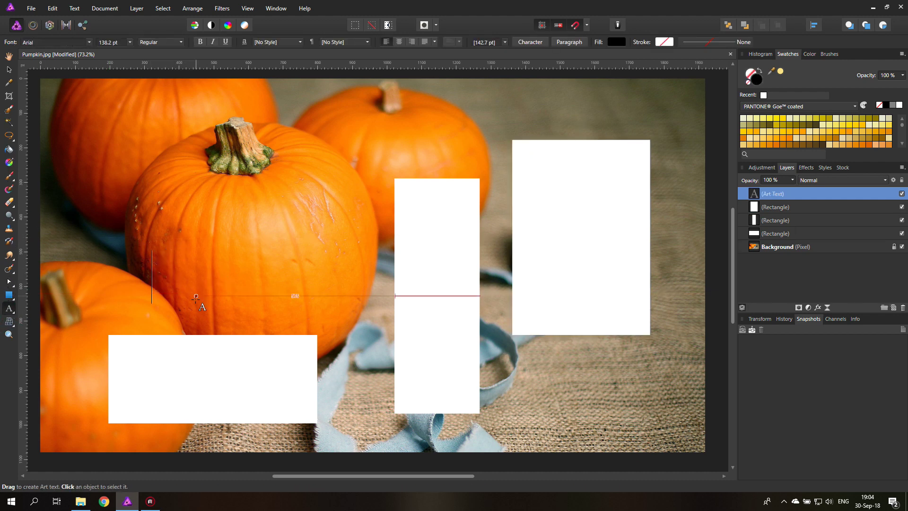
type("Hello")
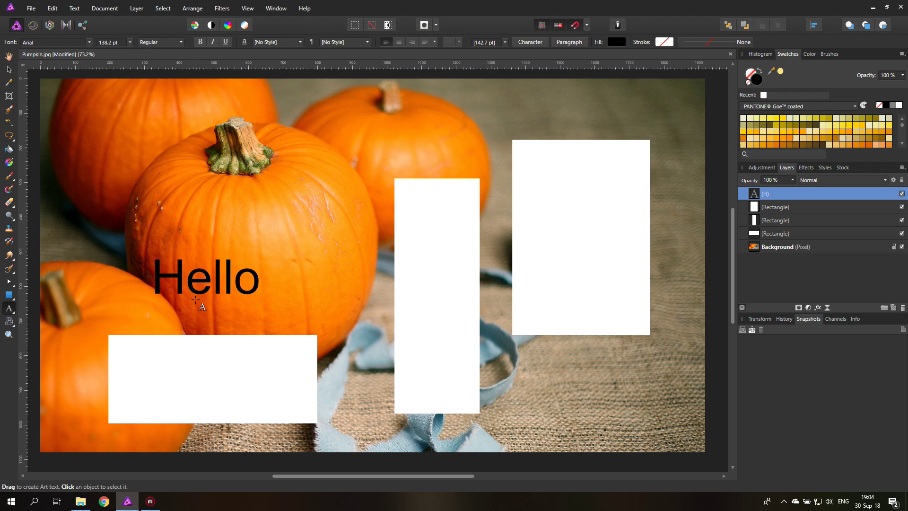
key("Return")
left_click(9, 70)
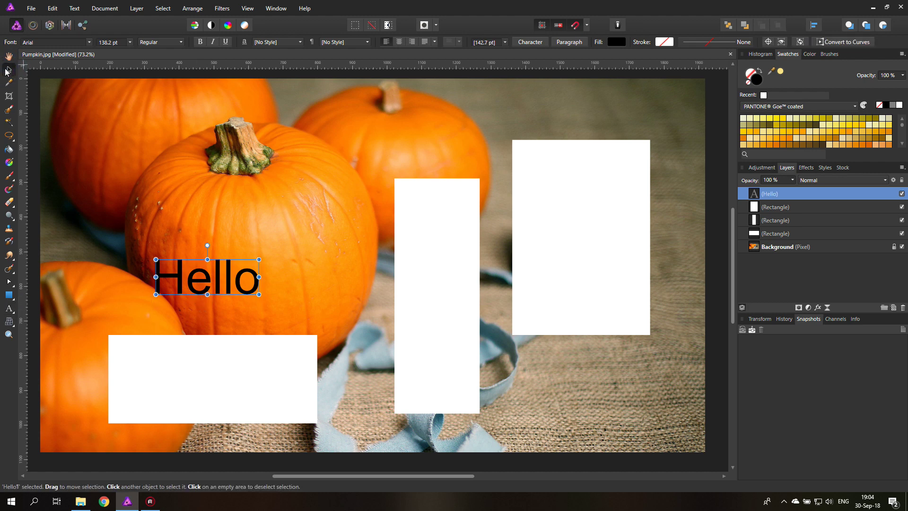
Step: Save snapshot '01 Shapes + Text', then delete the Hello text and three rectangles
left_click(752, 331)
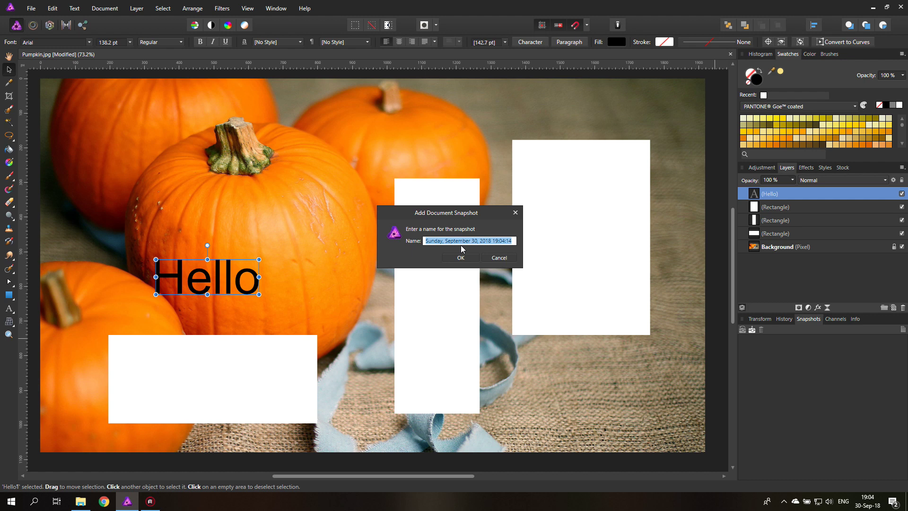
type("01")
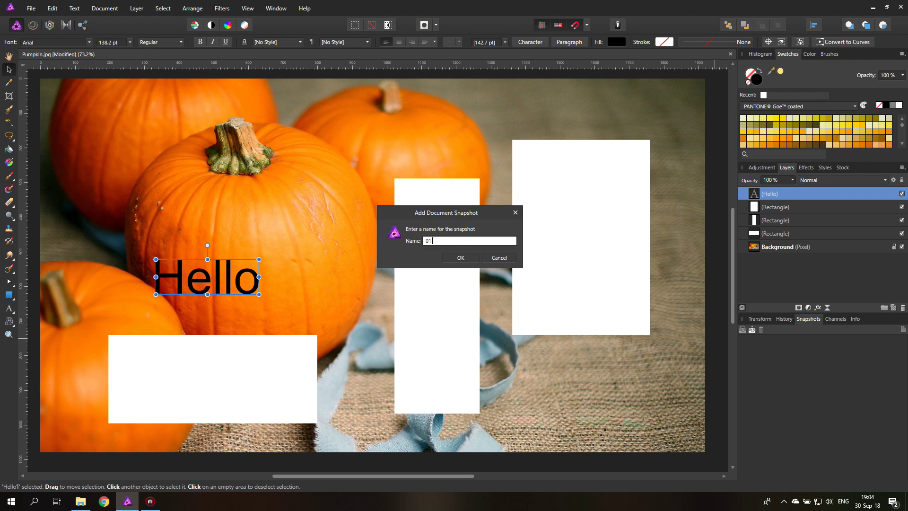
type(" Shapes + Text")
key("Return")
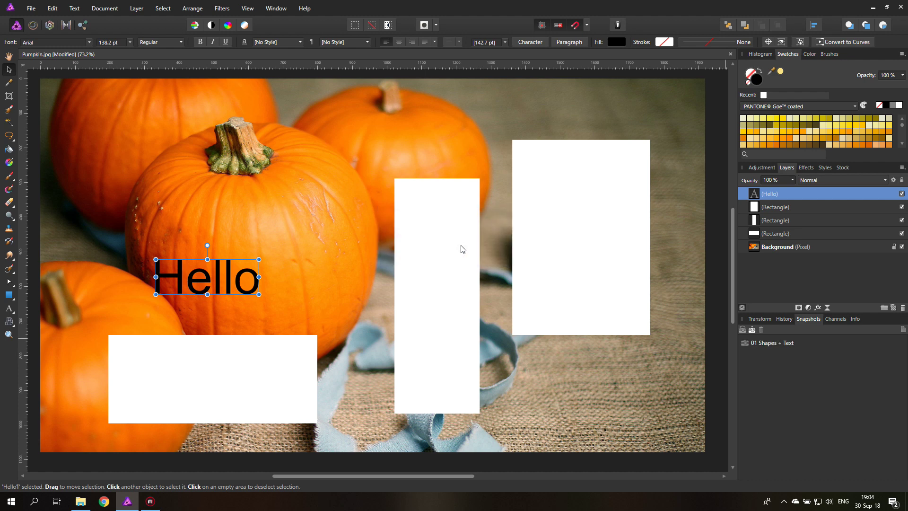
left_click(789, 233, "shift")
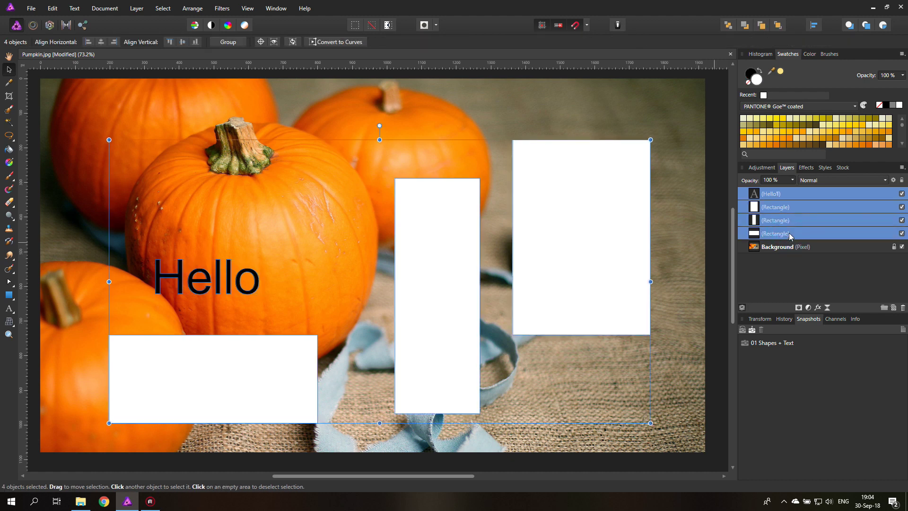
left_click(903, 308)
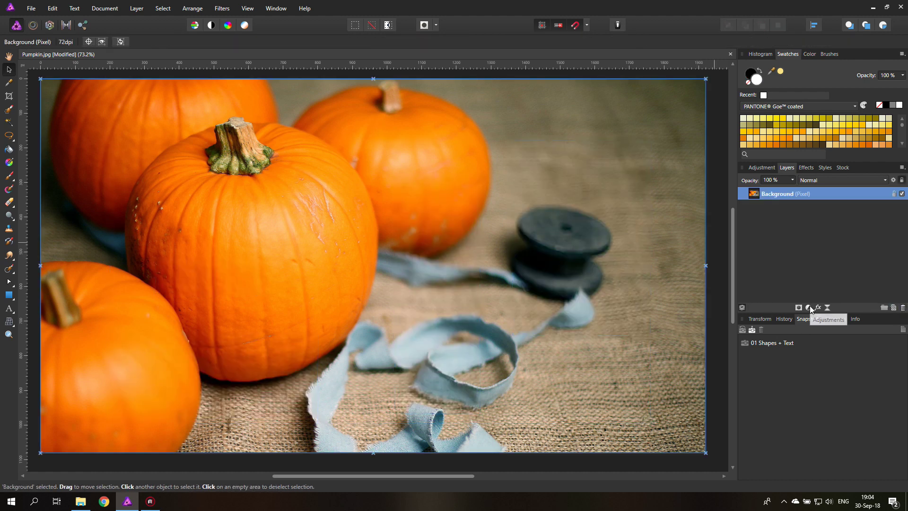
Step: Add a Recolor adjustment with hue 221° and saturation 44% to tint the photo blue
left_click(809, 308)
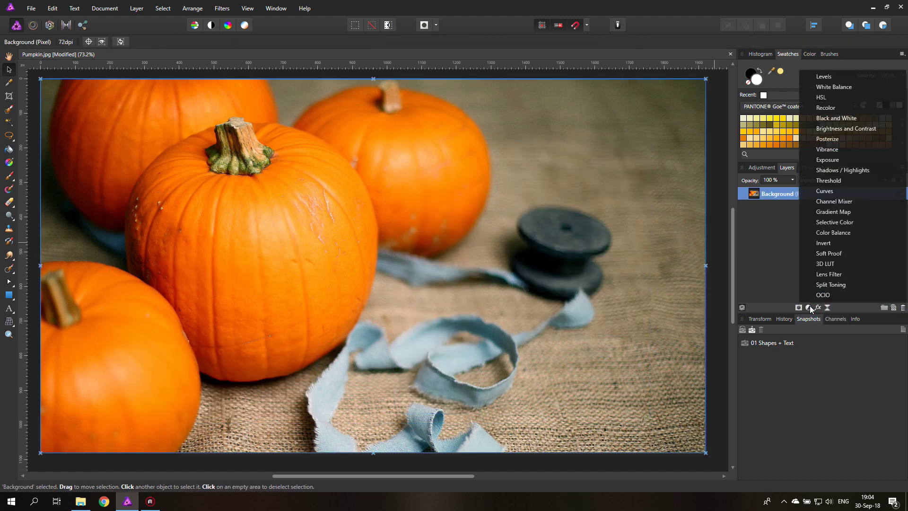
left_click(837, 107)
left_click(621, 389)
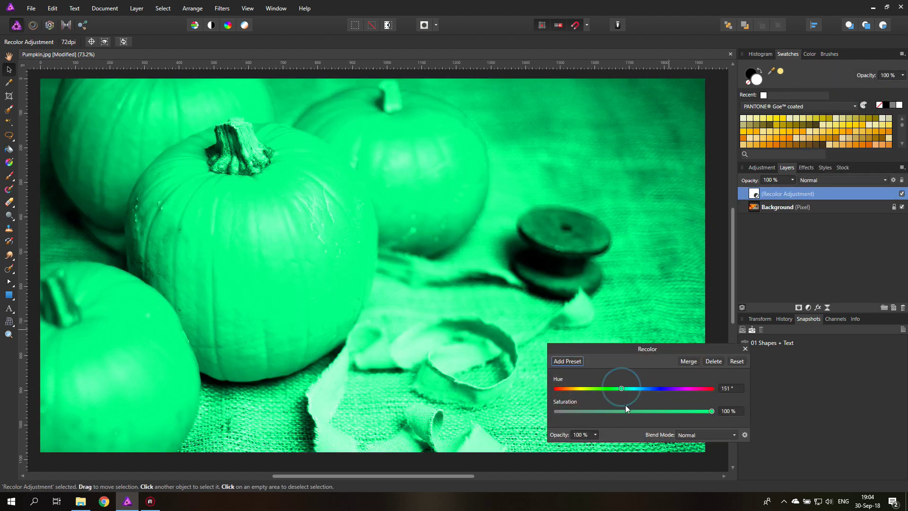
left_click(635, 412)
left_click_drag(635, 412, 626, 411)
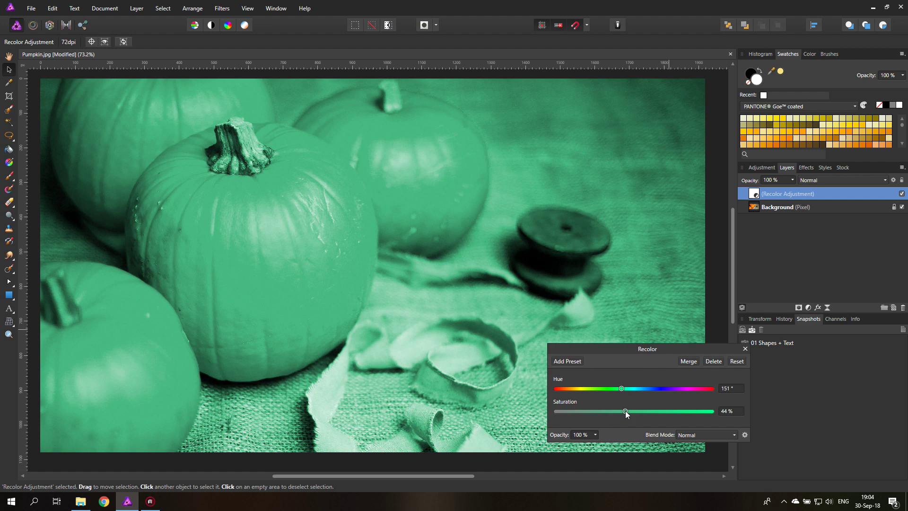
left_click(652, 389)
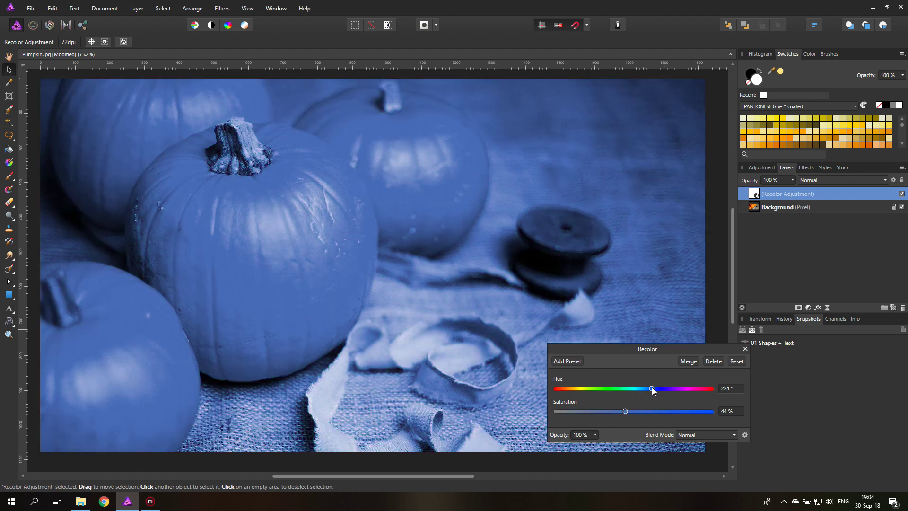
left_click(744, 349)
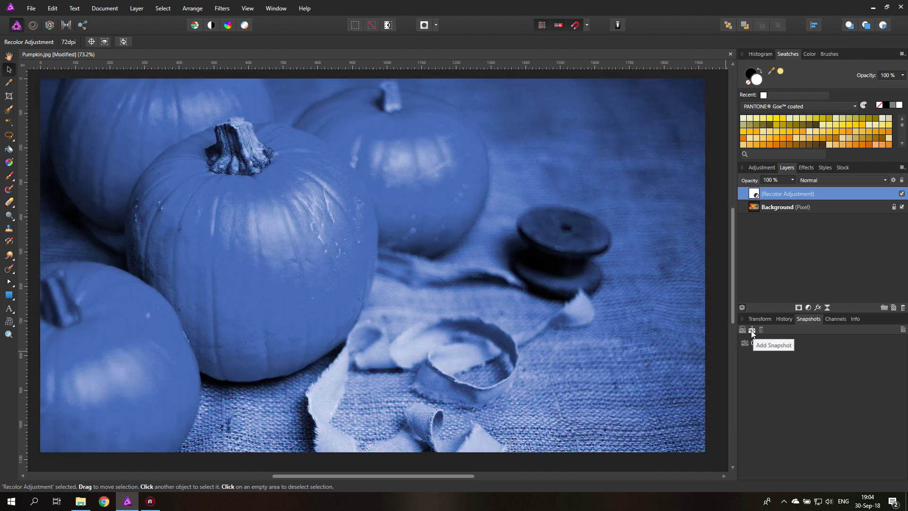
Step: Save the current state as a snapshot named Blue Recolor
left_click(753, 330)
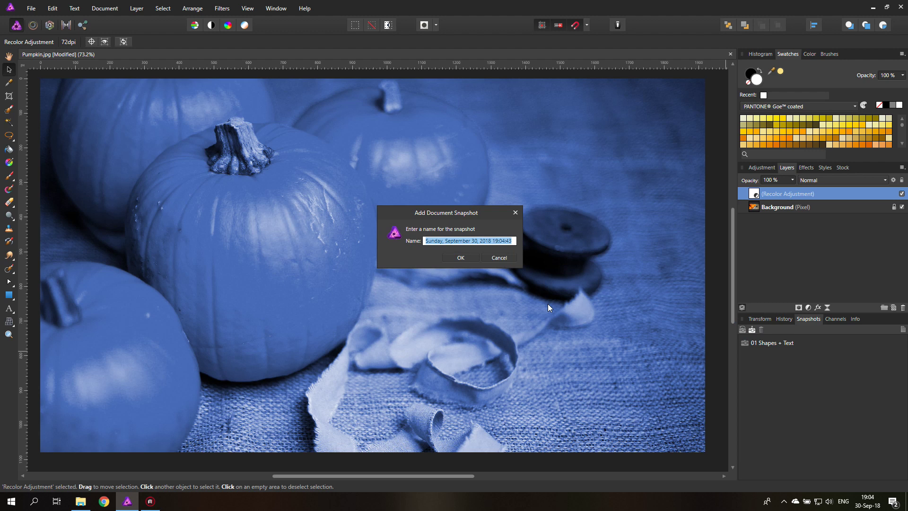
type("B")
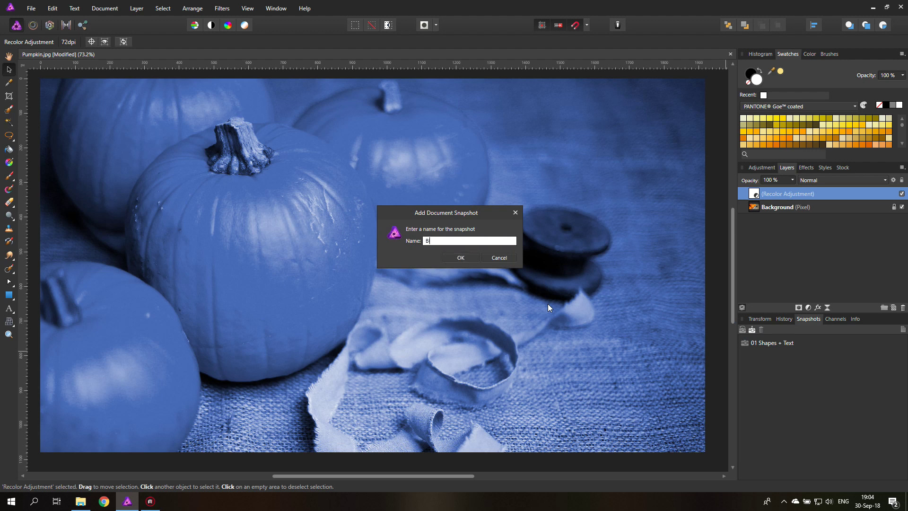
type("lue Recolor")
key("Return")
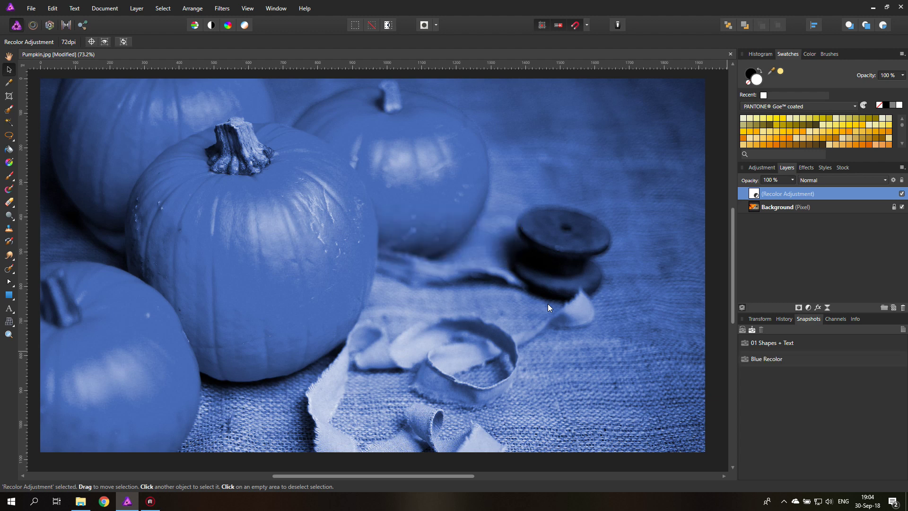
left_click(763, 345)
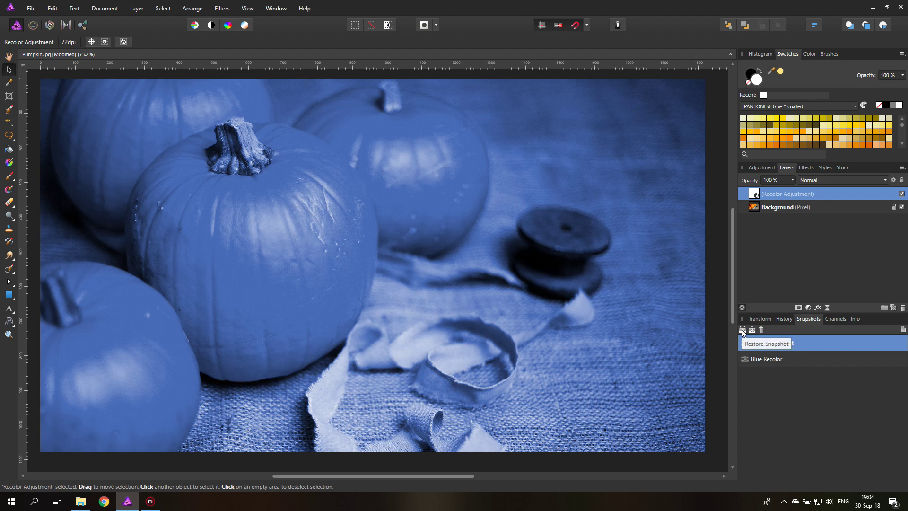
left_click(743, 329)
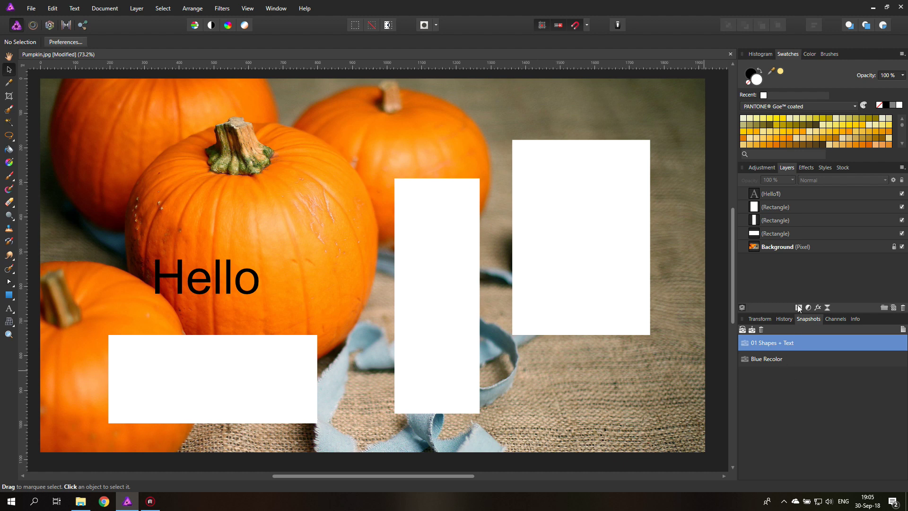
left_click(772, 360)
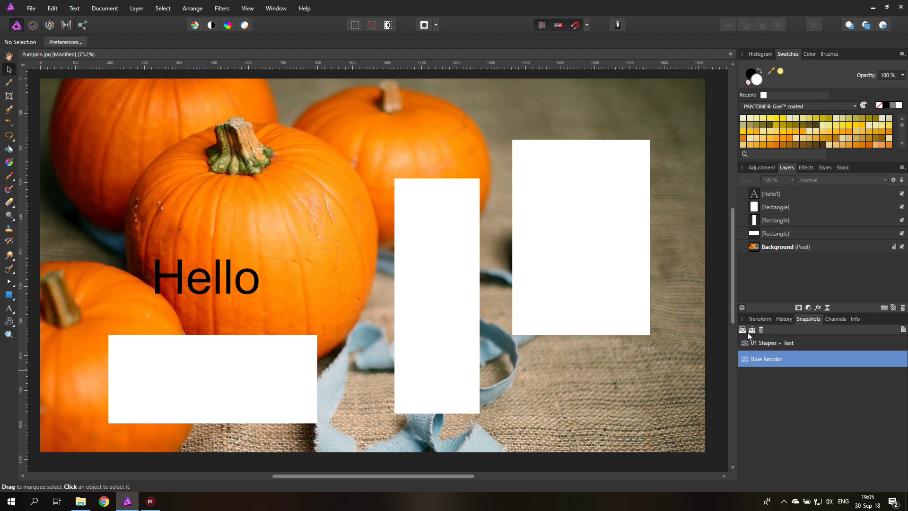
left_click(743, 330)
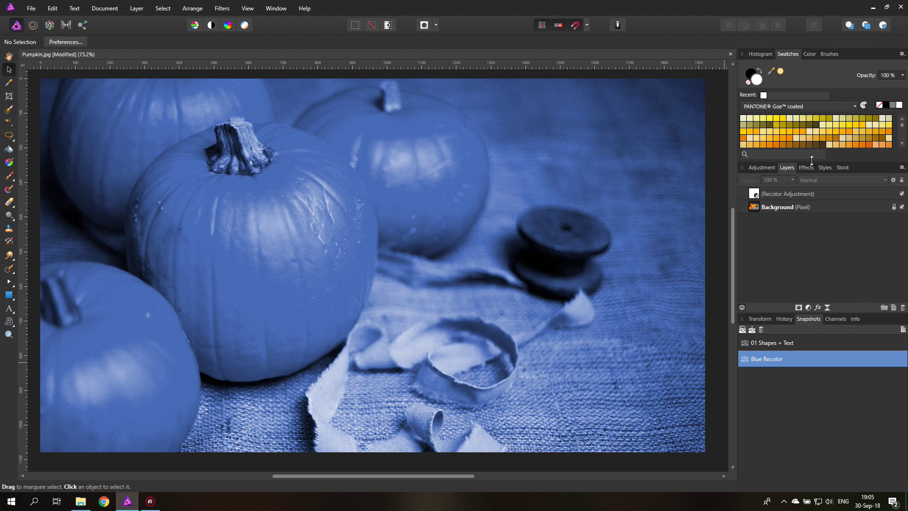
Step: Delete the Recolor adjustment layer and deselect the background photo
left_click(786, 194)
left_click(903, 308)
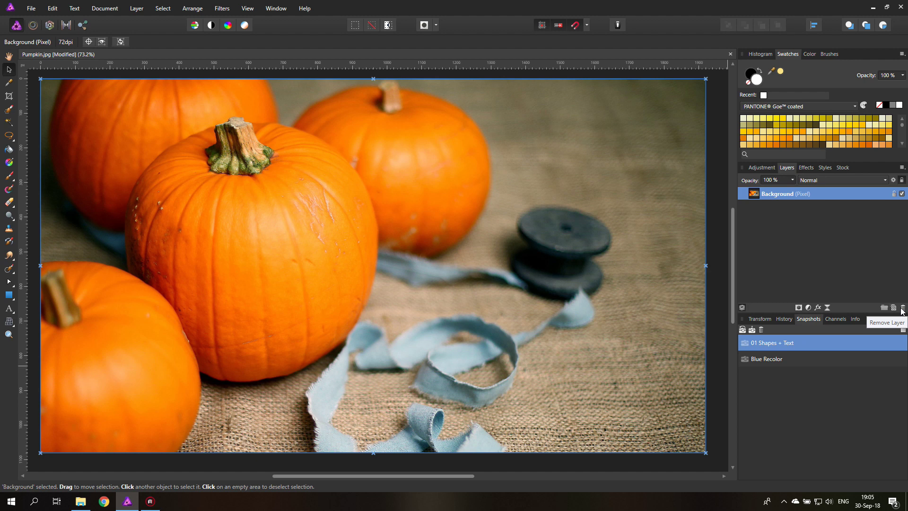
left_click(714, 218)
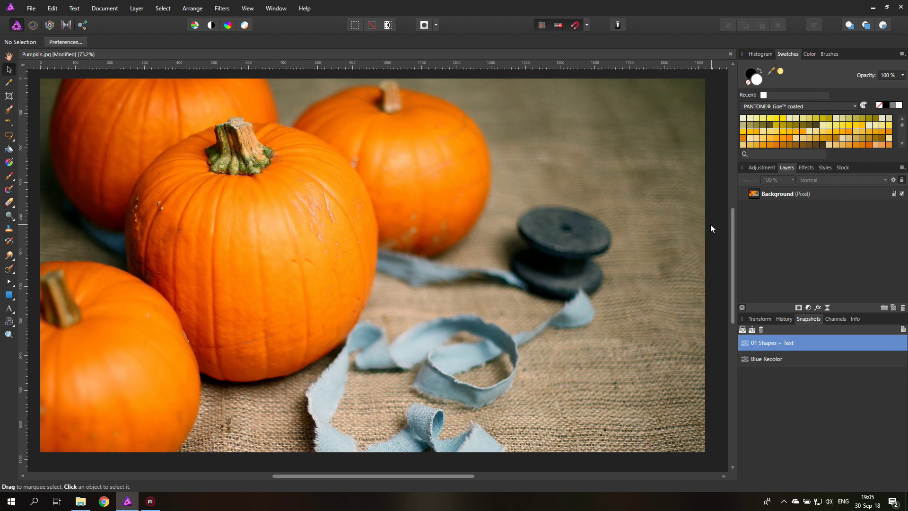
Step: Place the Pola Prefab.afphoto file into the pumpkin photo
left_click(30, 10)
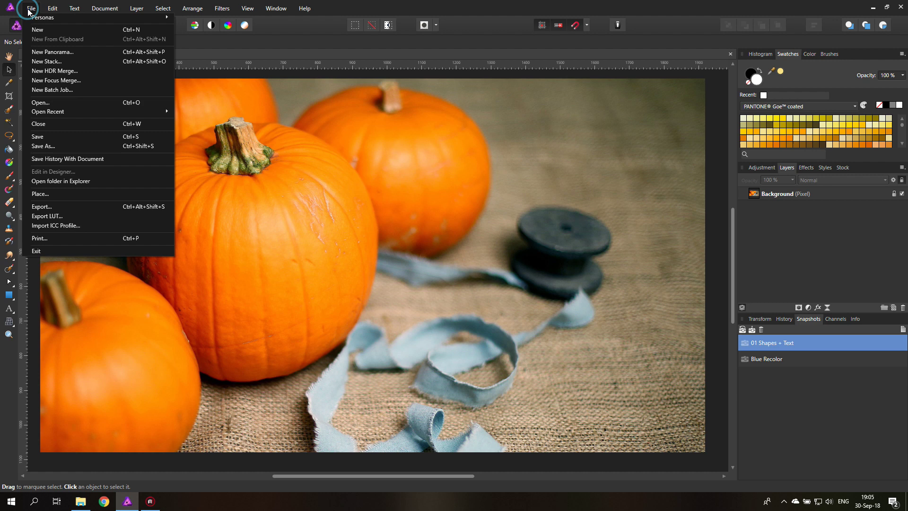
left_click(28, 11)
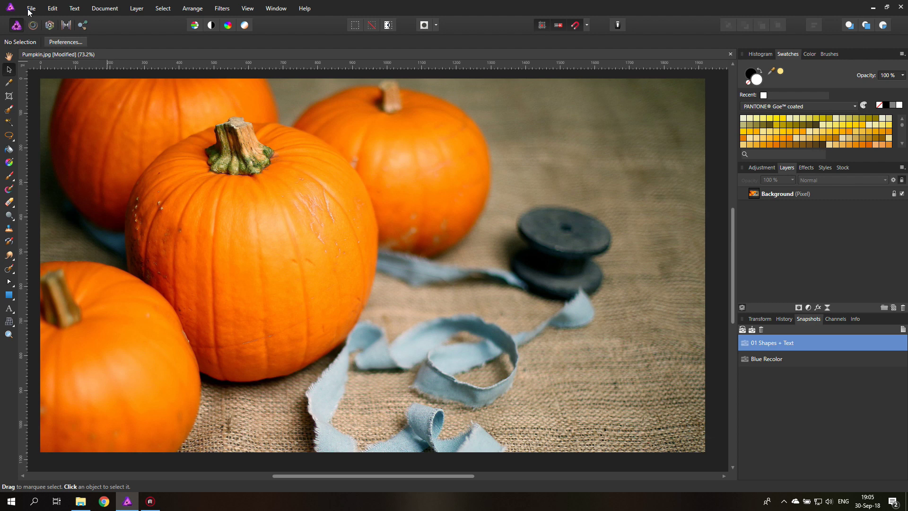
left_click(30, 9)
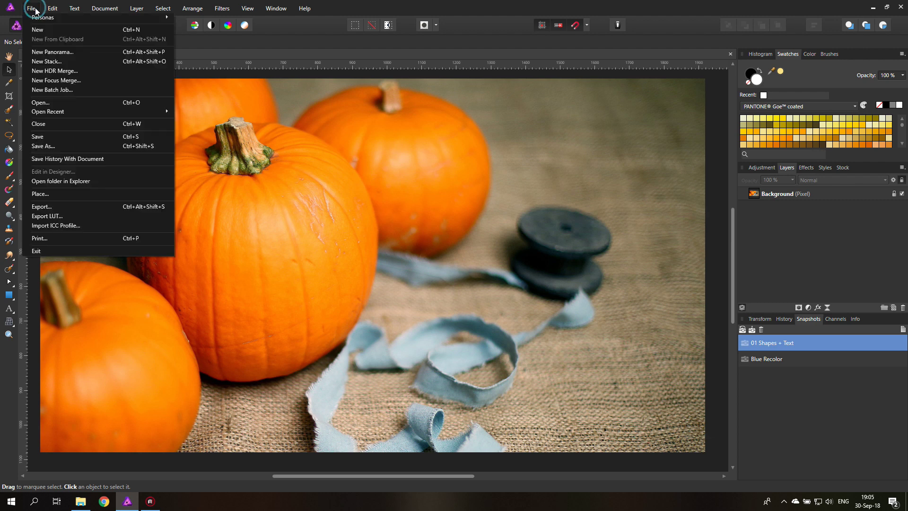
left_click(64, 196)
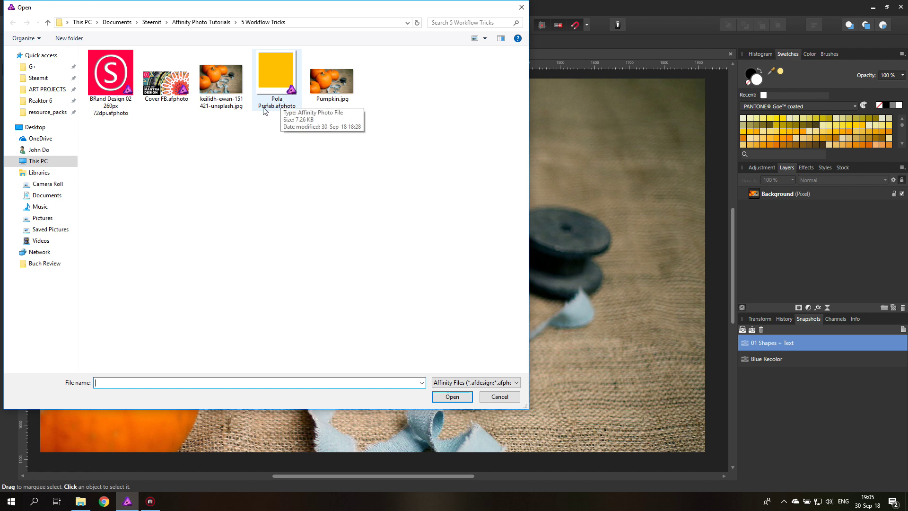
double_click(278, 78)
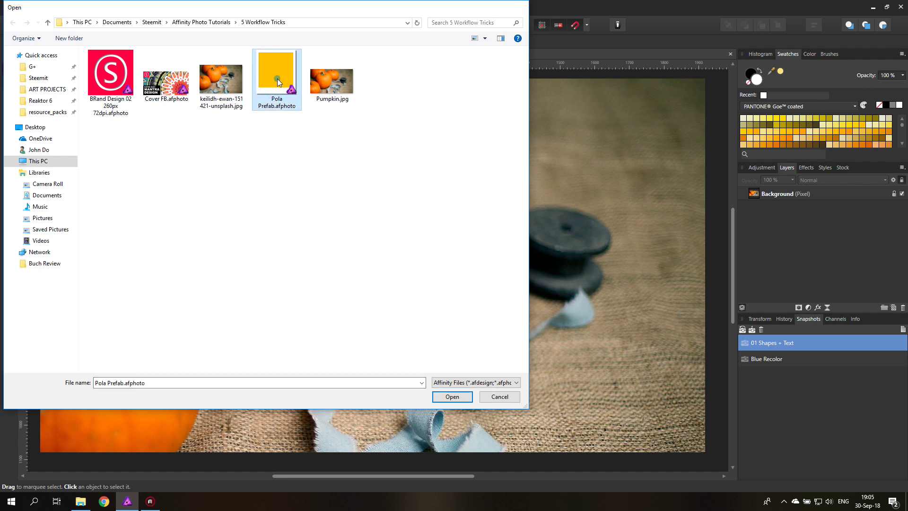
left_click(301, 222)
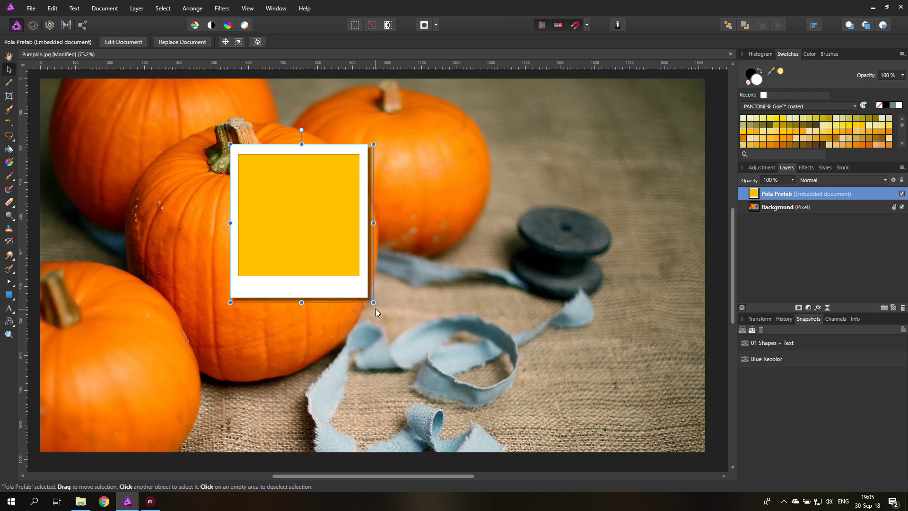
Step: Rotate the polaroid about 70° and move it over the upper-left pumpkin
left_click_drag(302, 183, 325, 203)
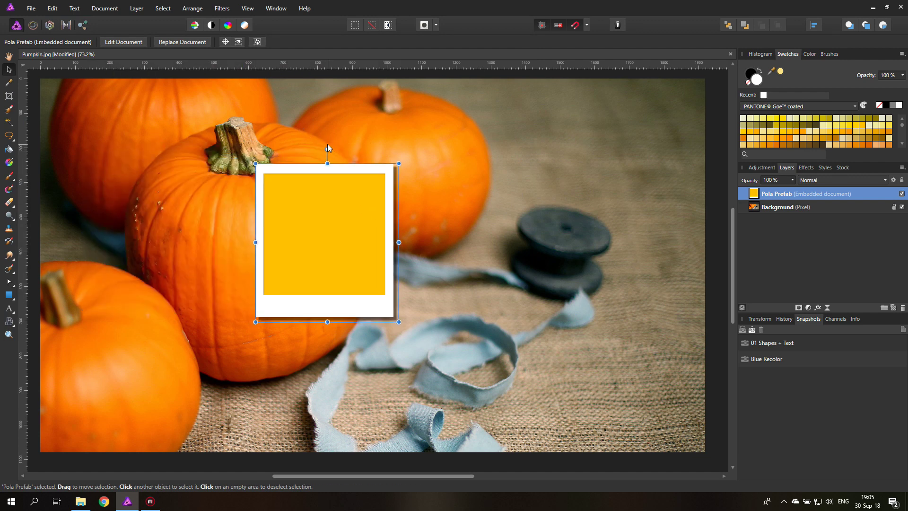
left_click_drag(325, 150, 222, 122)
left_click_drag(325, 225, 212, 195)
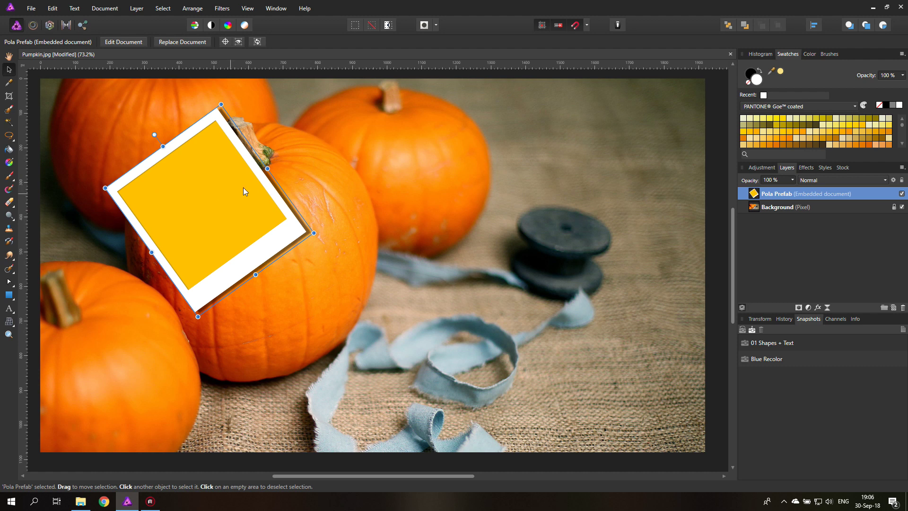
Step: Edit the polaroid's embedded document and place Pumpkin.jpg into it
left_click(128, 42)
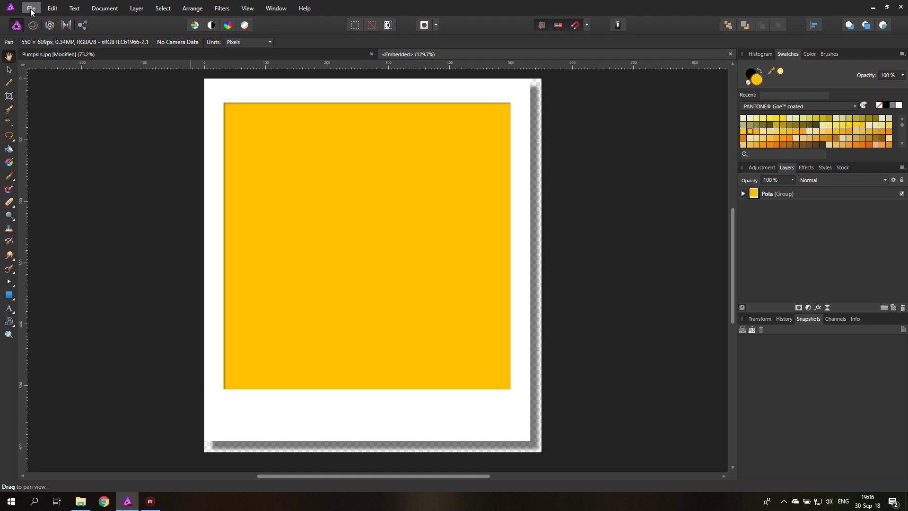
left_click(744, 194)
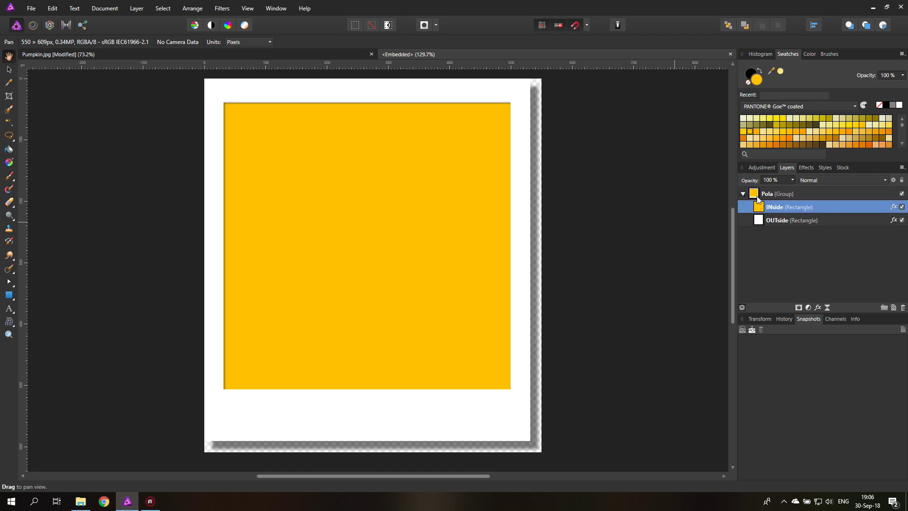
left_click(31, 9)
left_click(61, 195)
double_click(348, 82)
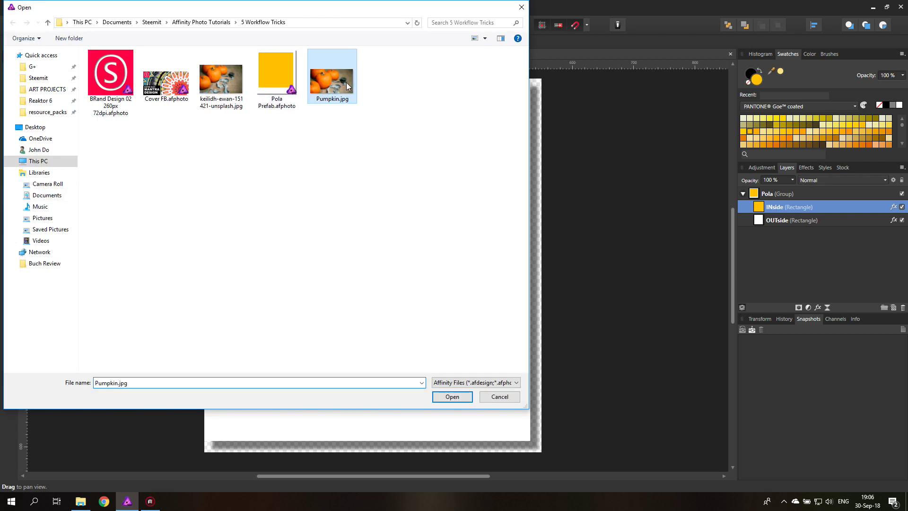
left_click(439, 248)
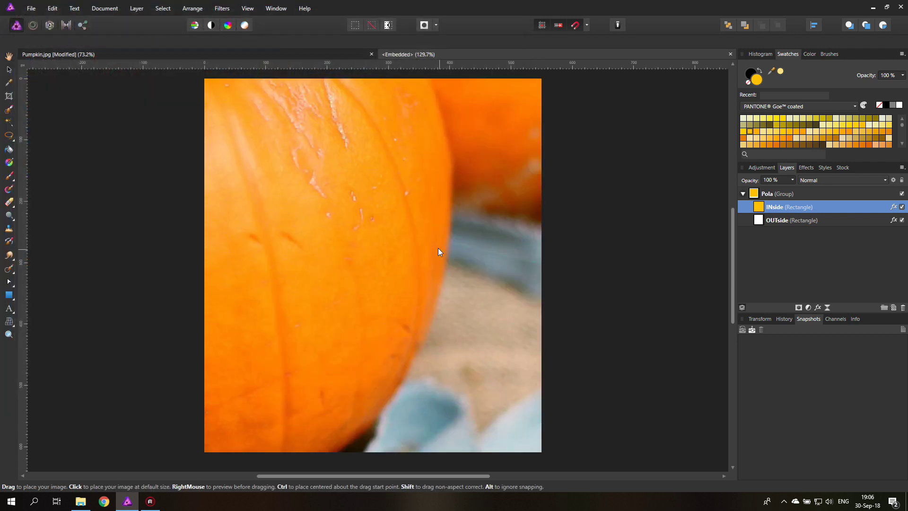
Step: Shrink and shift the pumpkin image onto the spool, clipped inside the INside rectangle
left_click(8, 335)
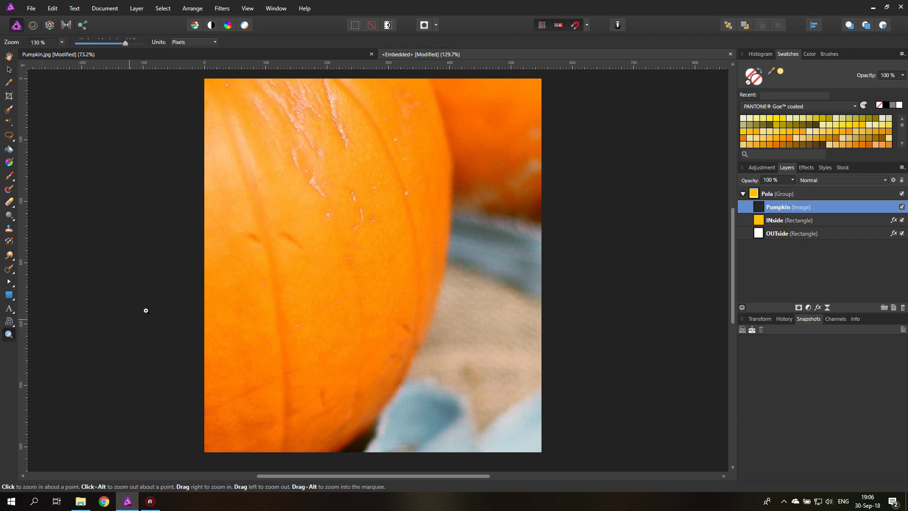
left_click(161, 297, "alt")
left_click(162, 294, "alt")
left_click(8, 70)
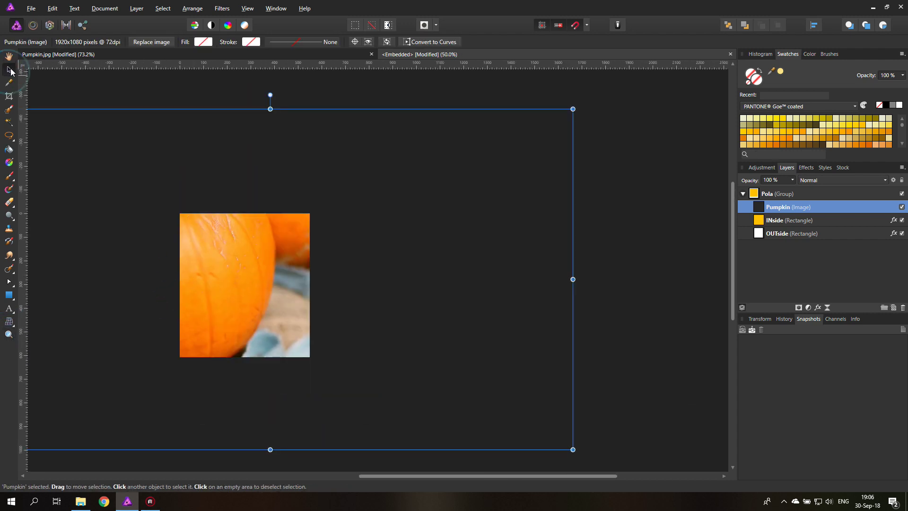
left_click_drag(568, 109, 278, 274)
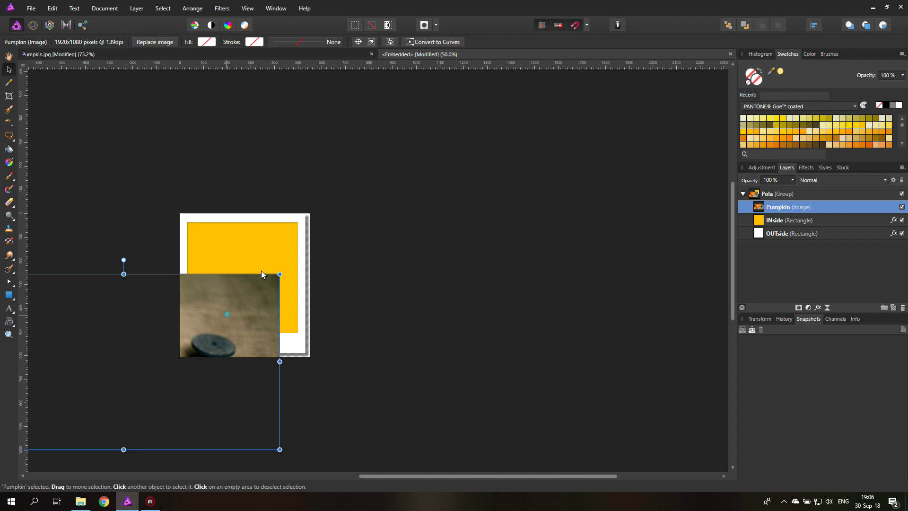
left_click_drag(223, 317, 270, 209)
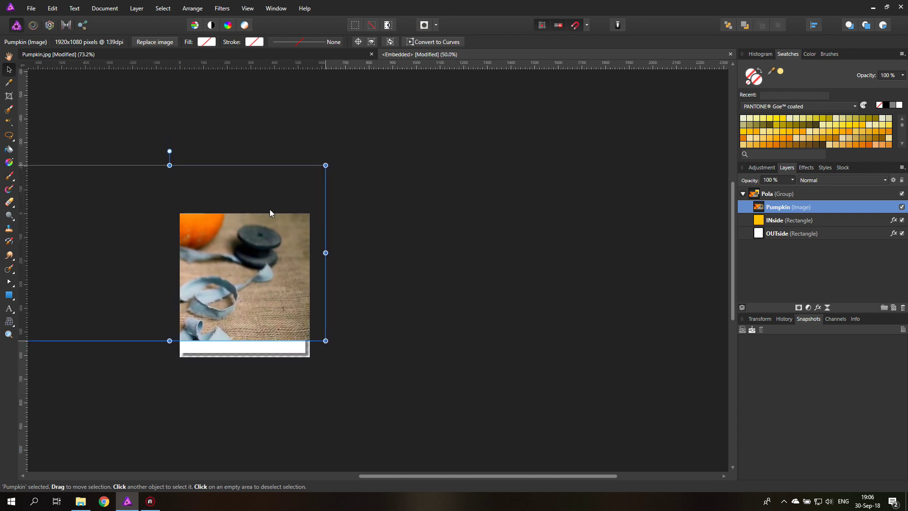
left_click_drag(763, 209, 780, 222)
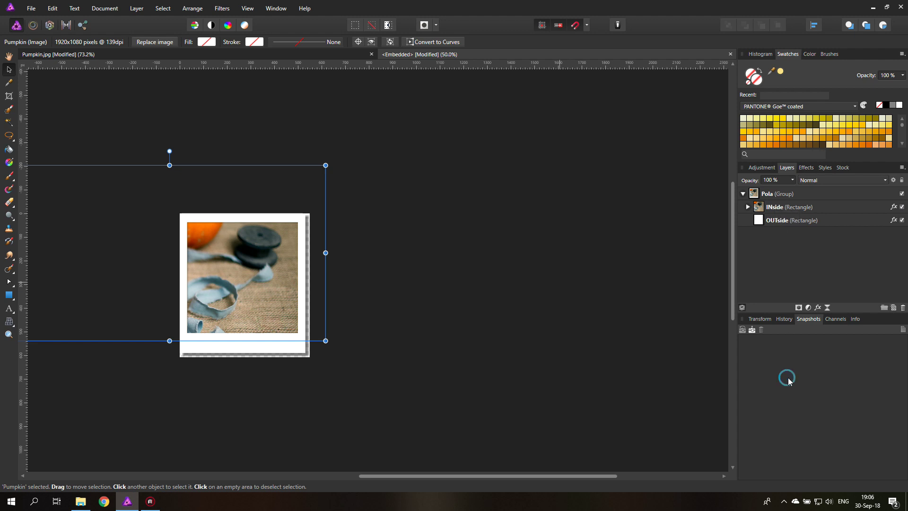
left_click(425, 57)
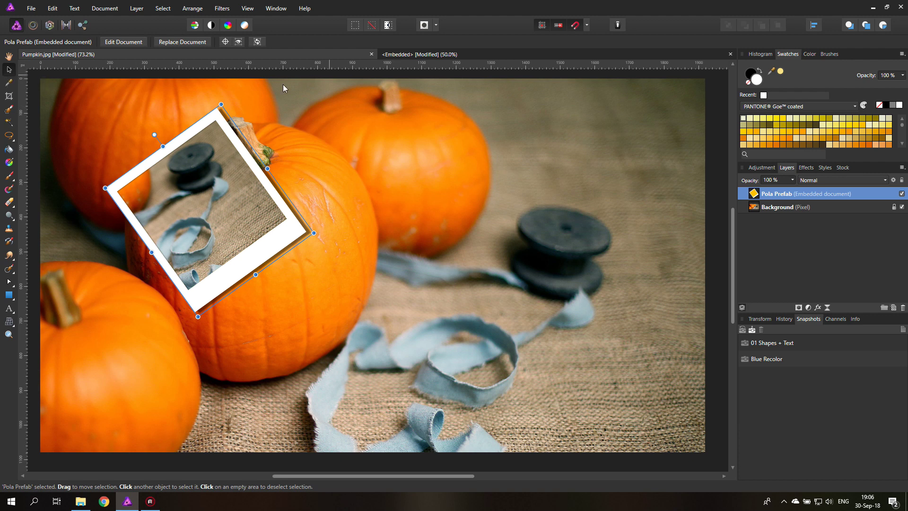
Step: Reduce the polaroid's tilt and settle it over the dark spools on the right
left_click_drag(154, 135, 505, 138)
left_click_drag(485, 192, 584, 177)
left_click_drag(599, 220, 581, 265)
left_click(712, 254)
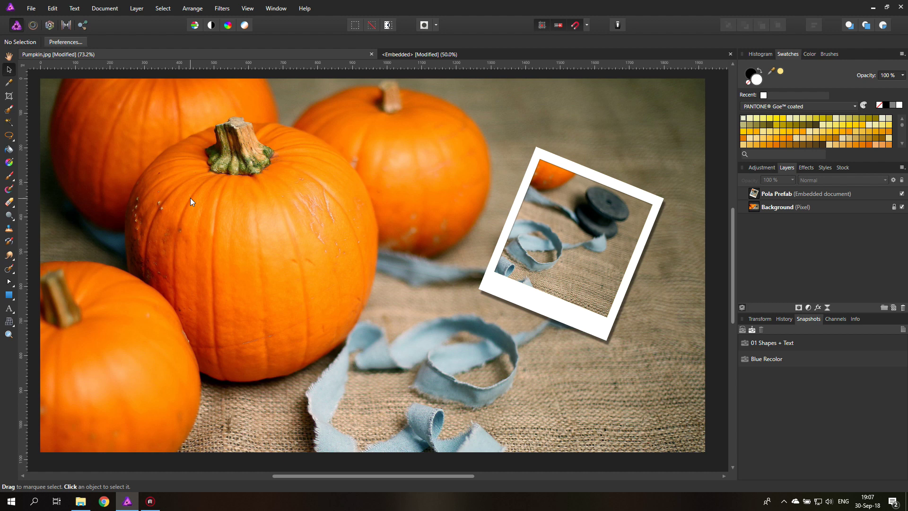
left_click(30, 8)
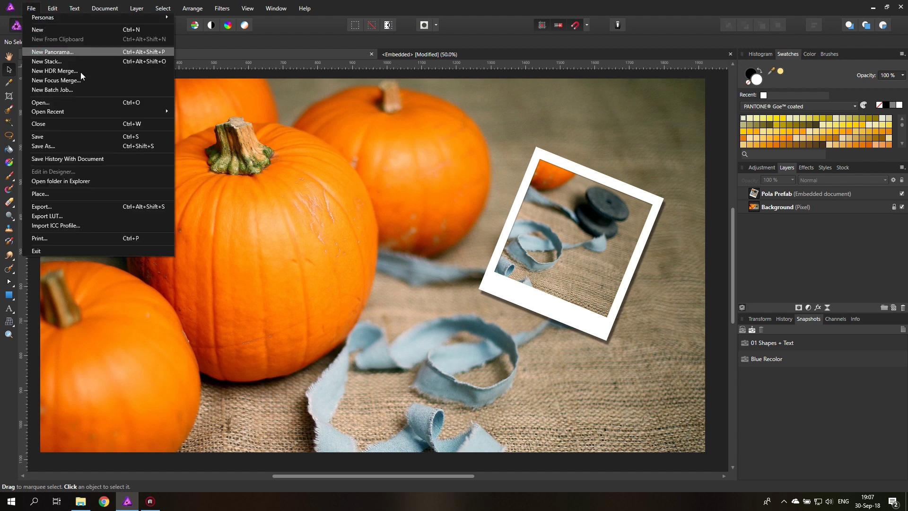
left_click(79, 194)
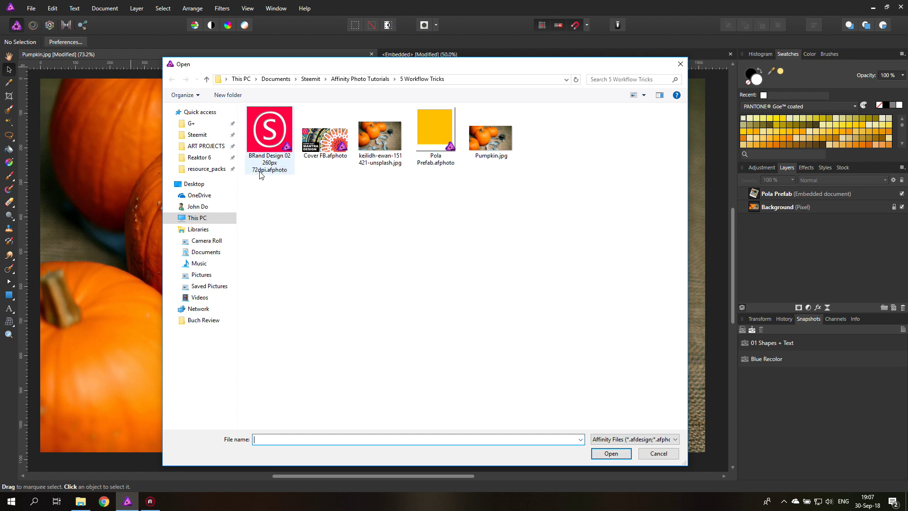
left_click(659, 454)
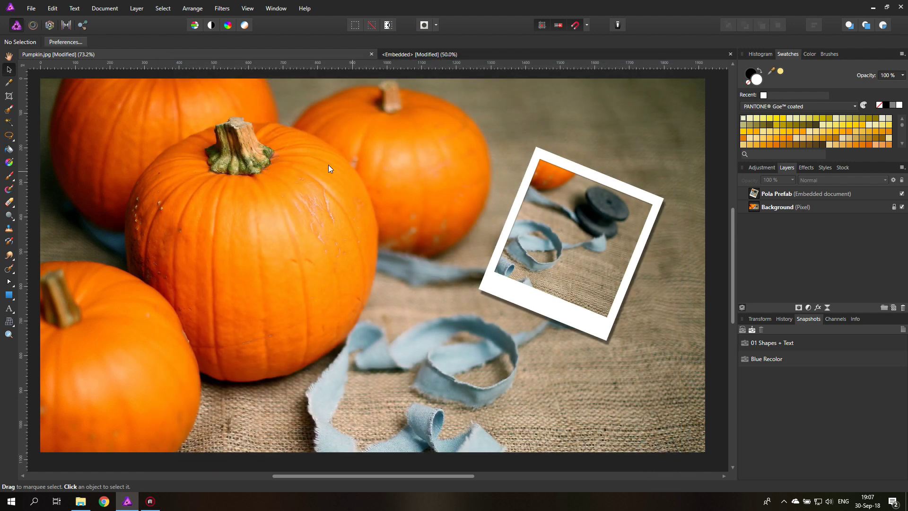
left_click(105, 8)
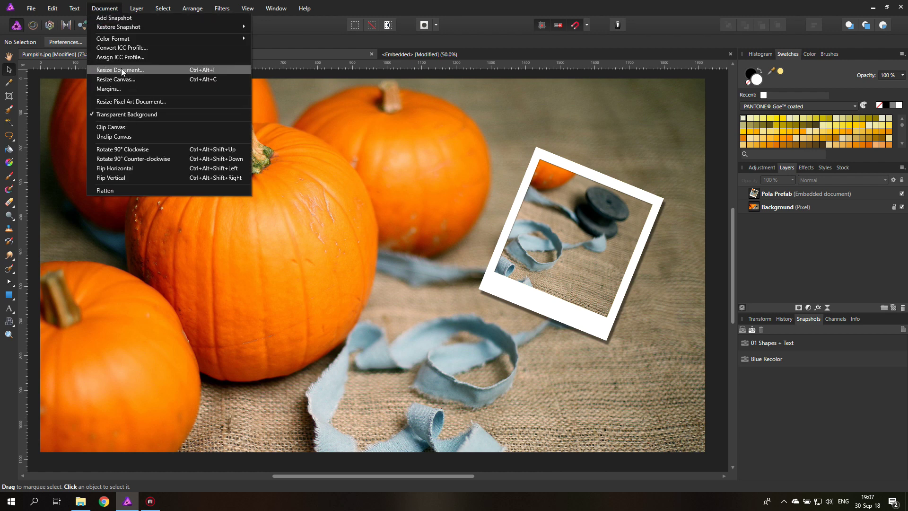
left_click(115, 70)
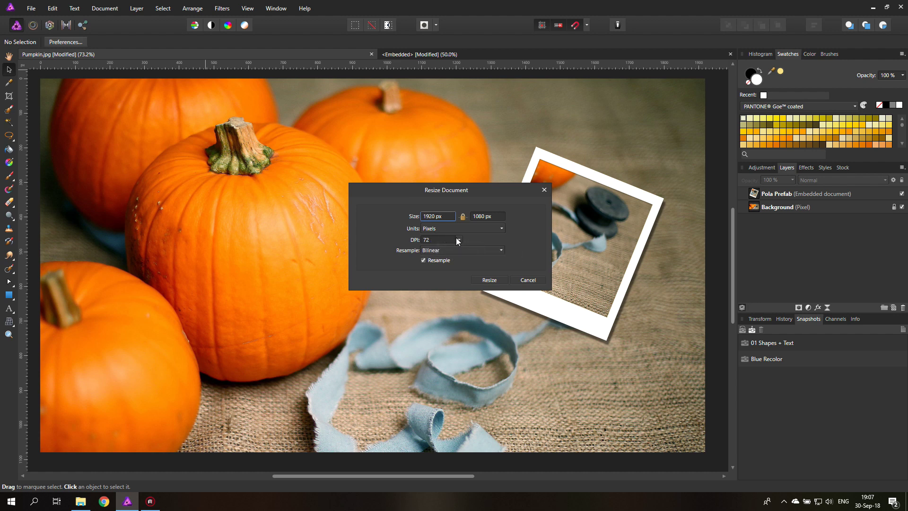
left_click(528, 281)
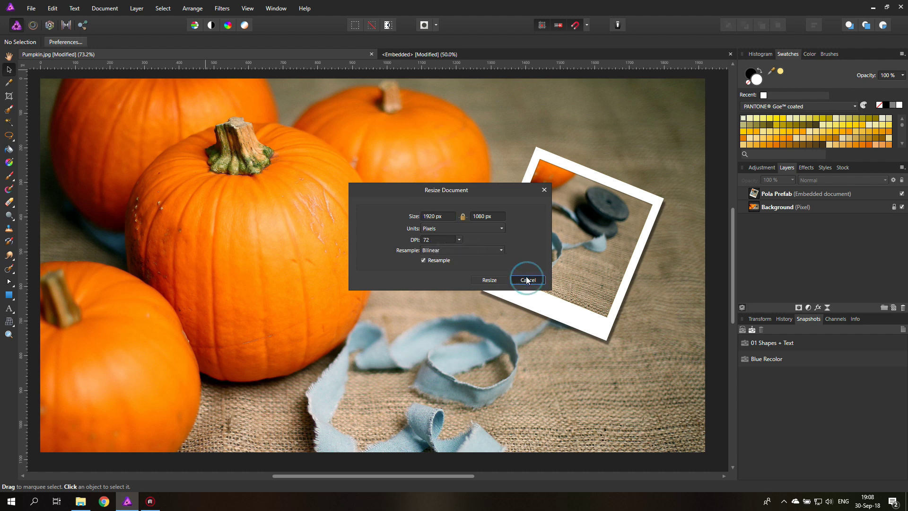
Step: Place the BRand Design 02 logo file and drag it to the photo's top-left corner
left_click(31, 9)
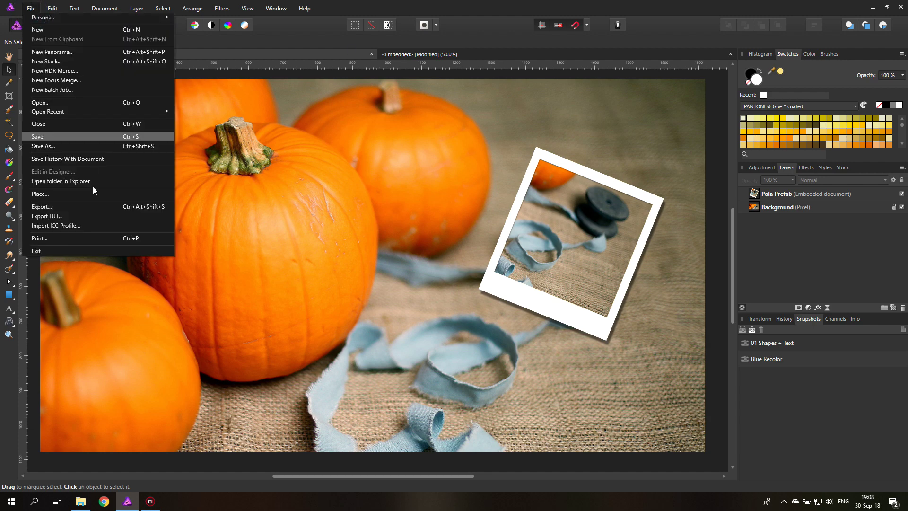
left_click(78, 195)
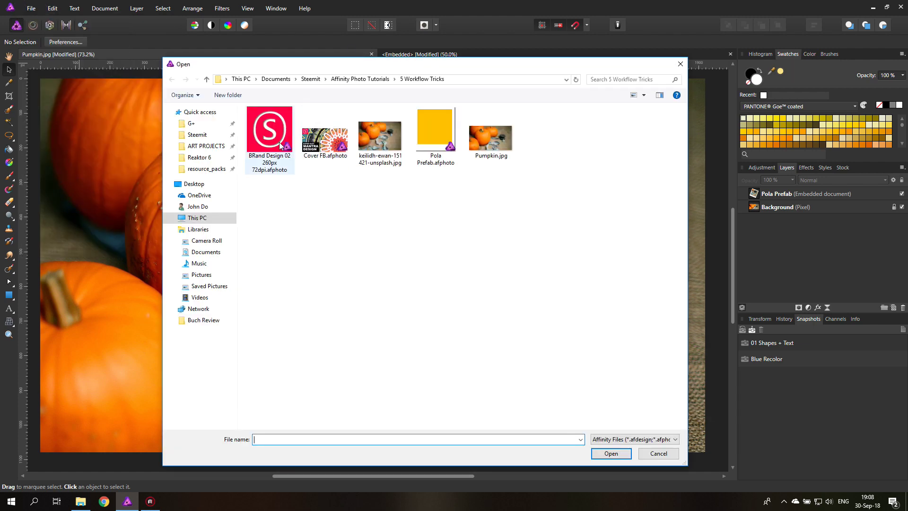
double_click(272, 138)
left_click(274, 190)
left_click_drag(289, 185, 101, 118)
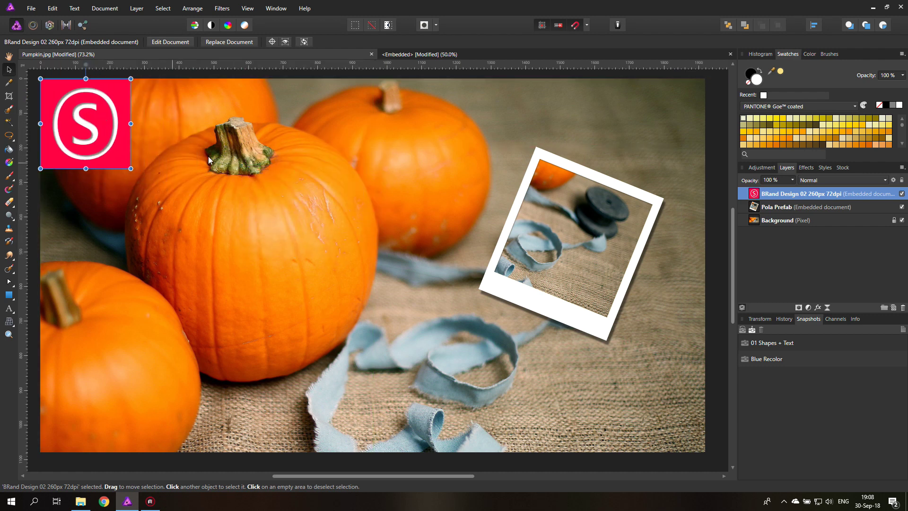
left_click(34, 192)
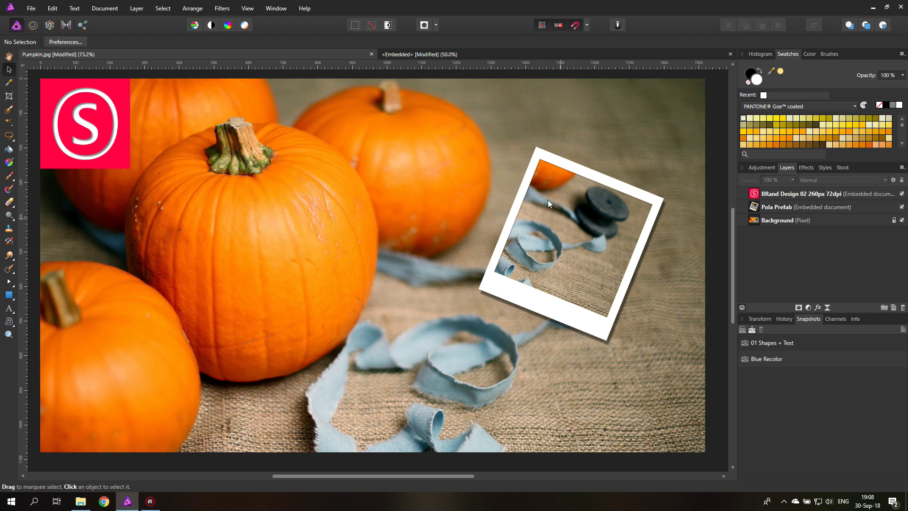
Step: Open Cover FB.afphoto and view it at 100% zoom
left_click(31, 8)
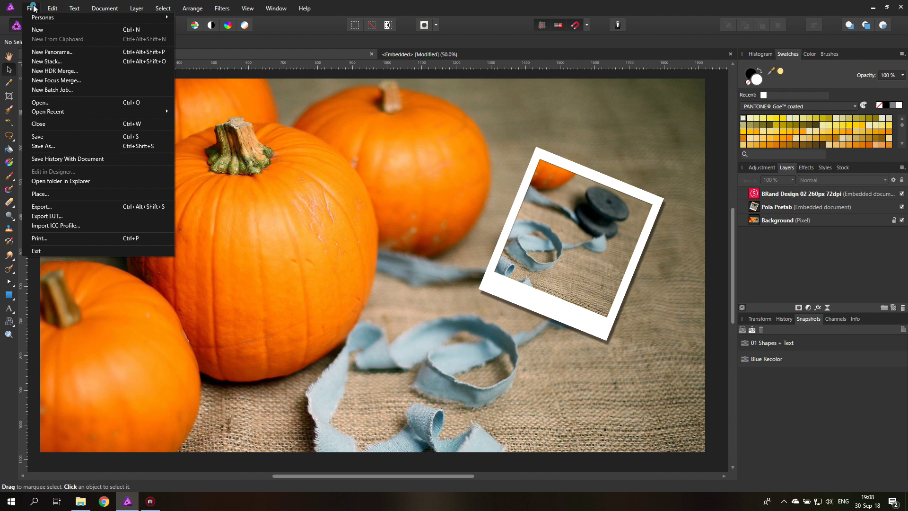
left_click(62, 103)
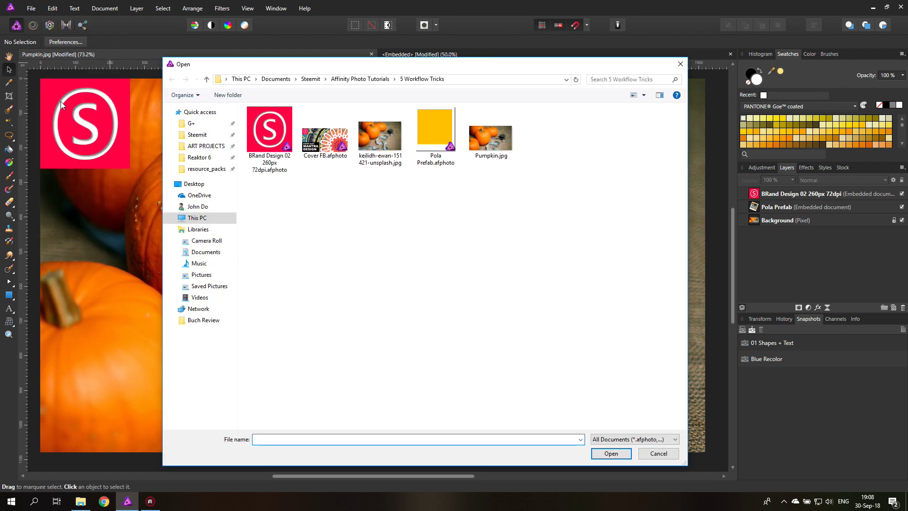
double_click(318, 146)
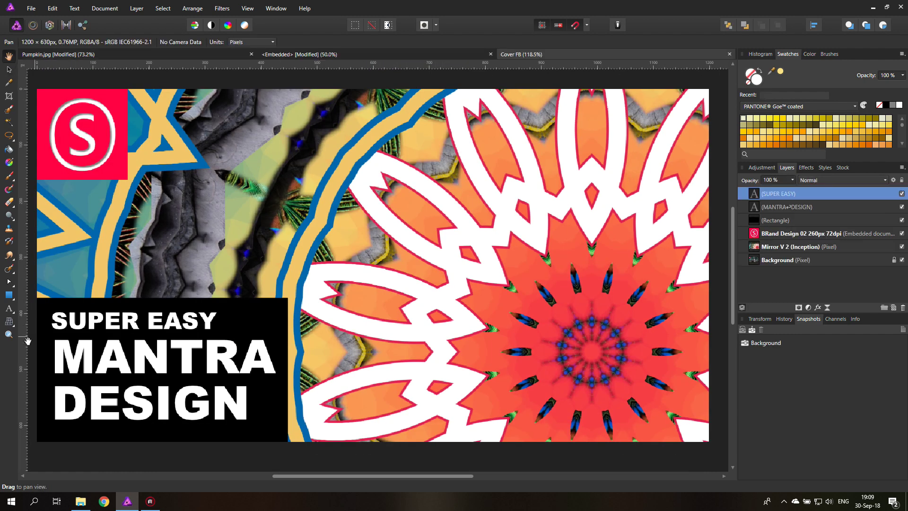
left_click(8, 334)
left_click(62, 43)
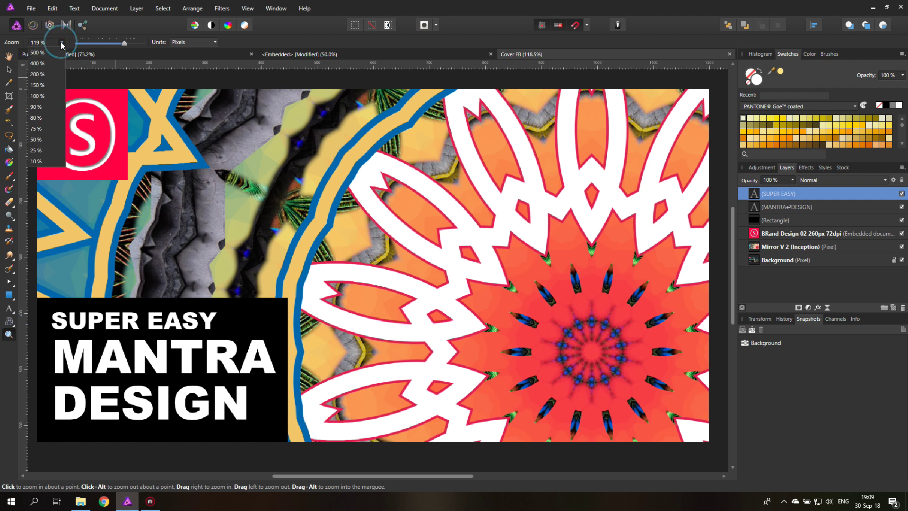
left_click(40, 96)
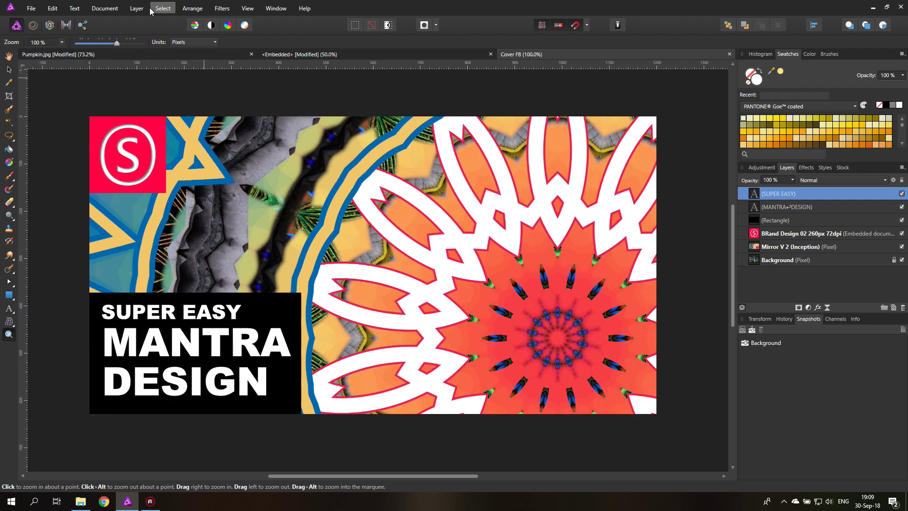
Step: Check the cover's 1200 × 630 px size in Resize Document, then cancel
left_click(105, 8)
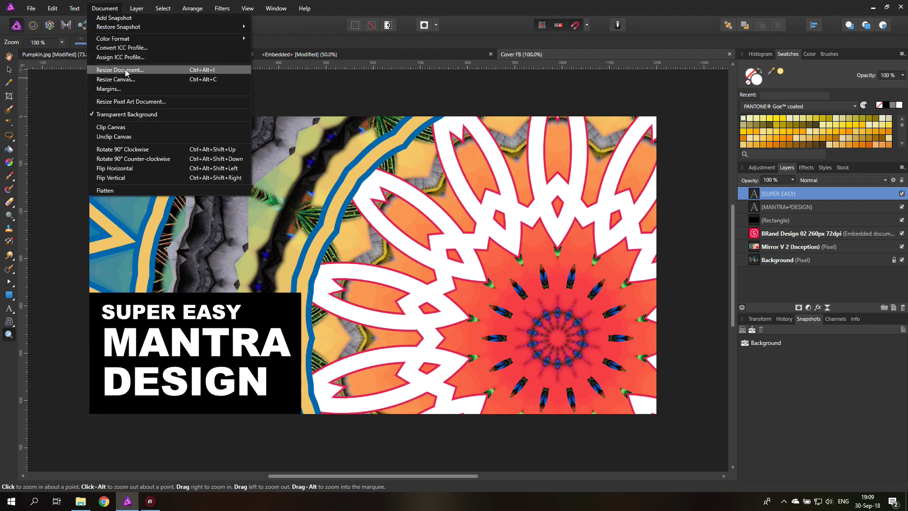
left_click(124, 70)
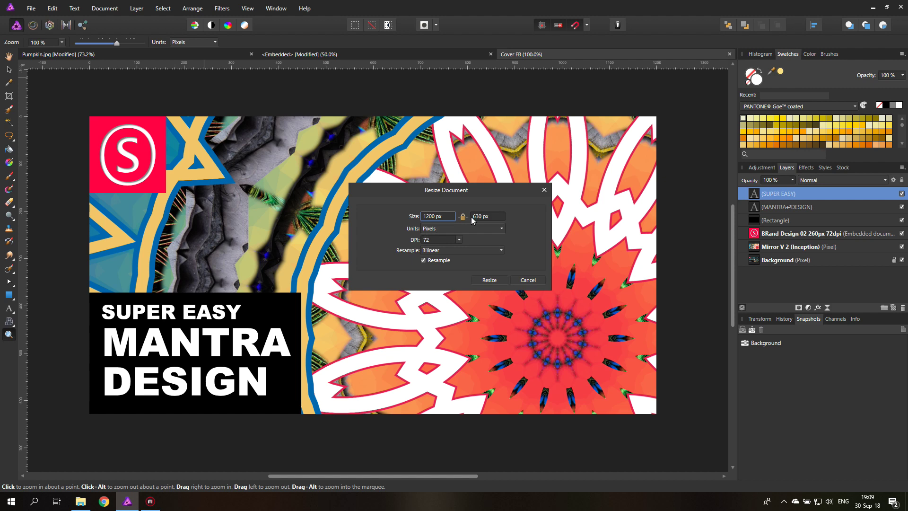
left_click(530, 280)
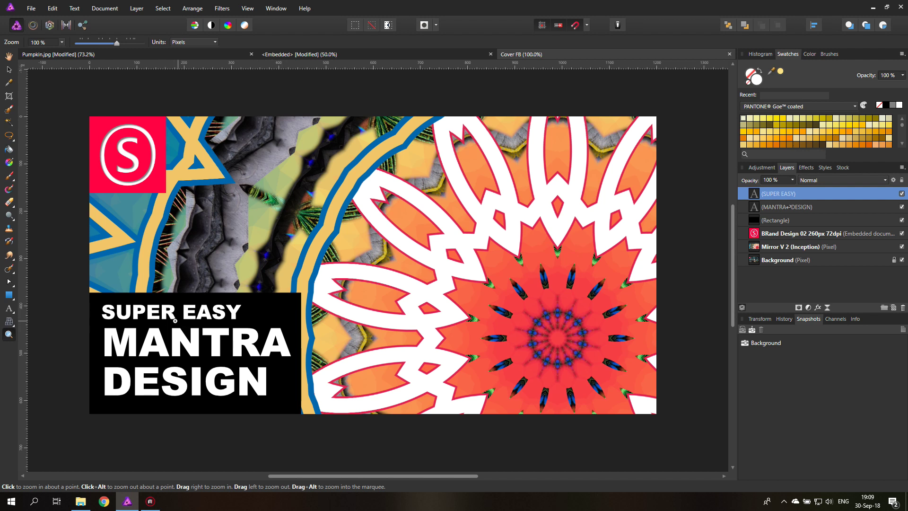
Step: Place Pumpkin.jpg into the cover above the Mirror V 2 layer
left_click(760, 249)
left_click(30, 8)
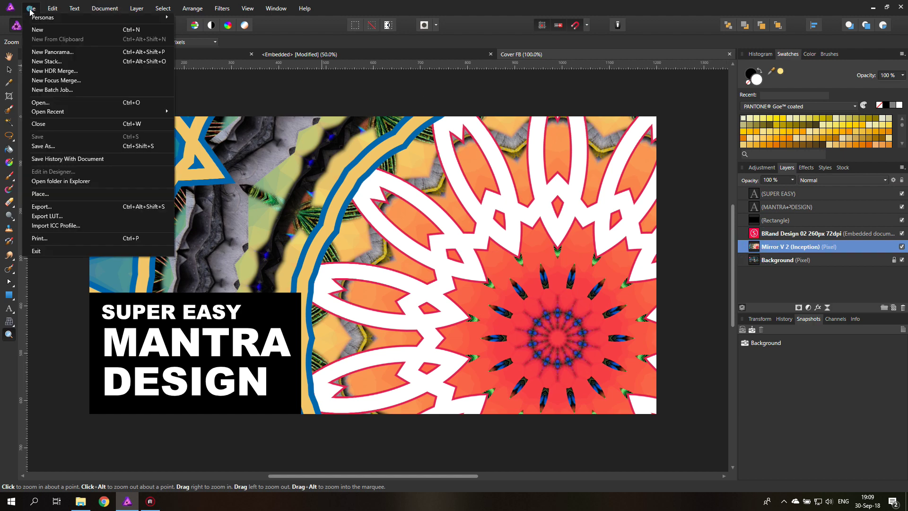
left_click(53, 195)
double_click(488, 137)
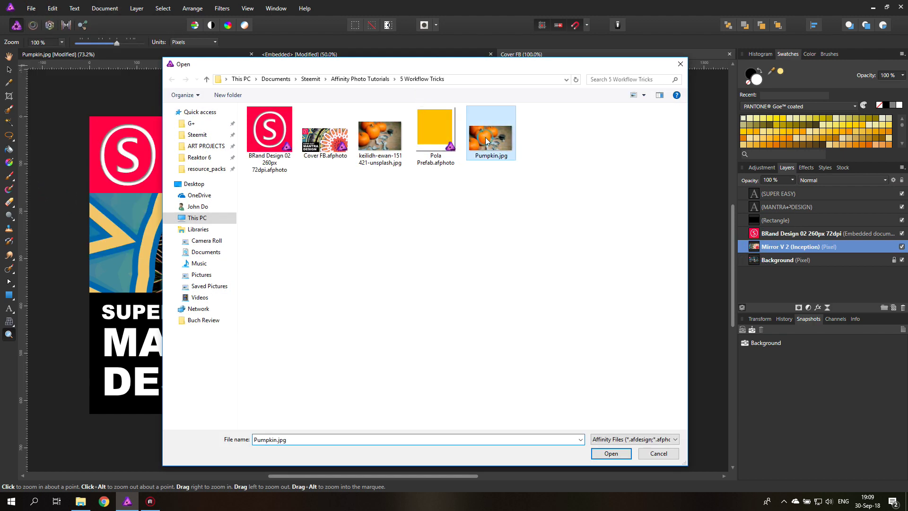
left_click(422, 227)
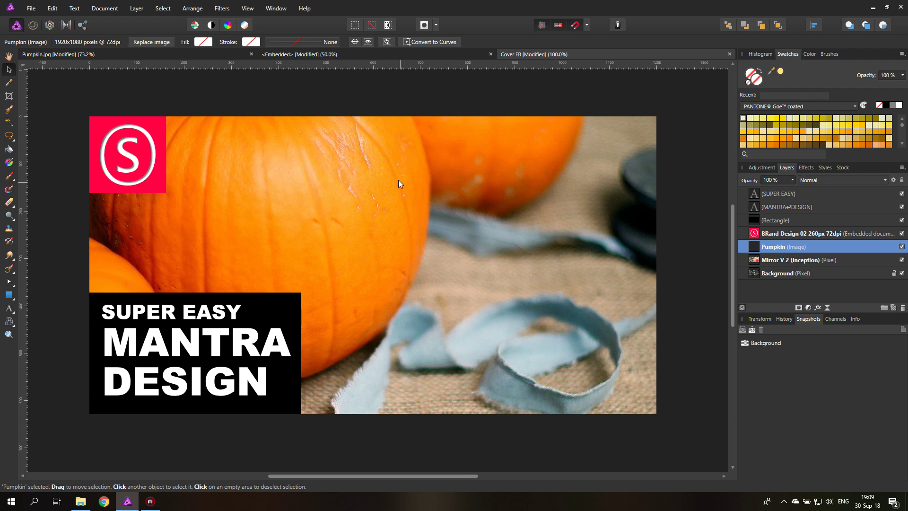
Step: Resize and reposition the pumpkin photo so it fills the whole cover canvas
left_click(8, 334)
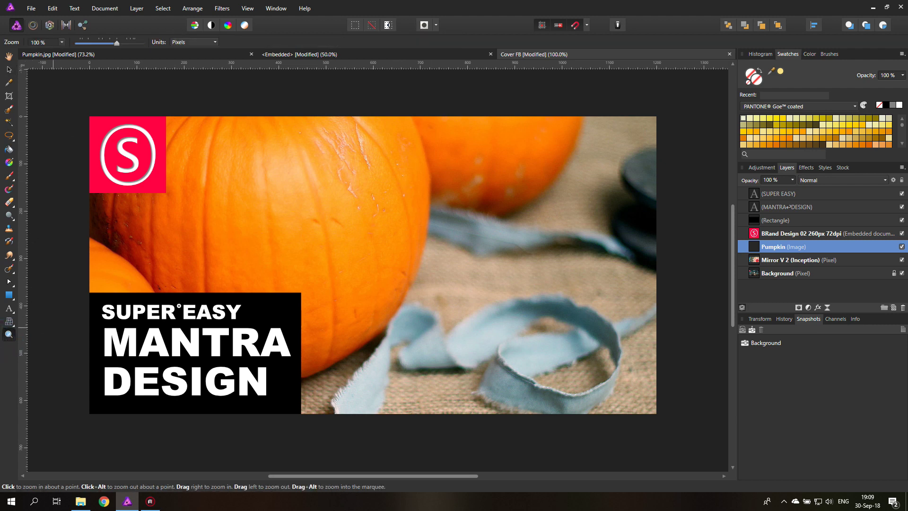
left_click(298, 243, "alt")
left_click(9, 70)
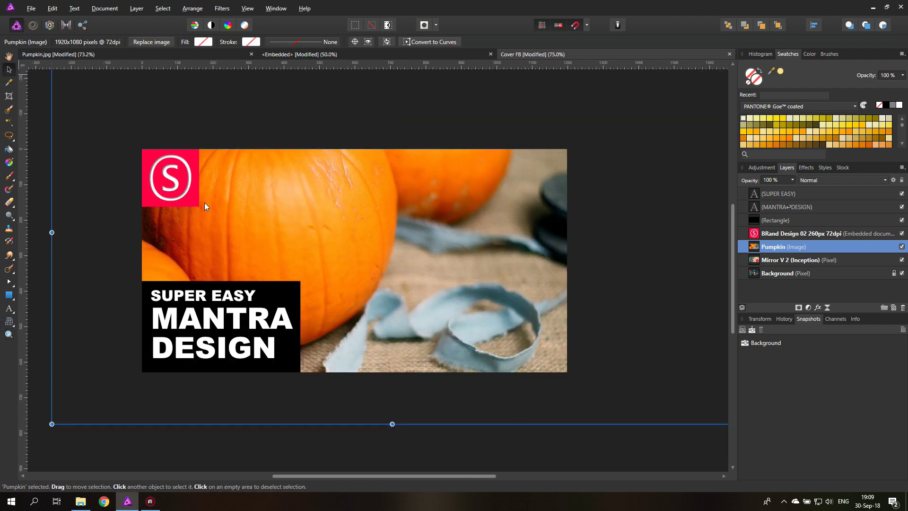
left_click_drag(51, 424, 455, 198)
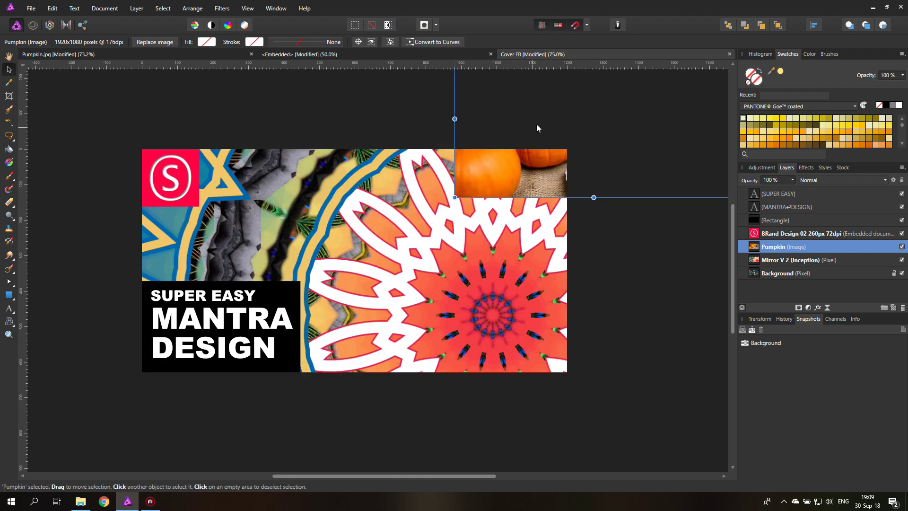
left_click_drag(536, 127, 212, 221)
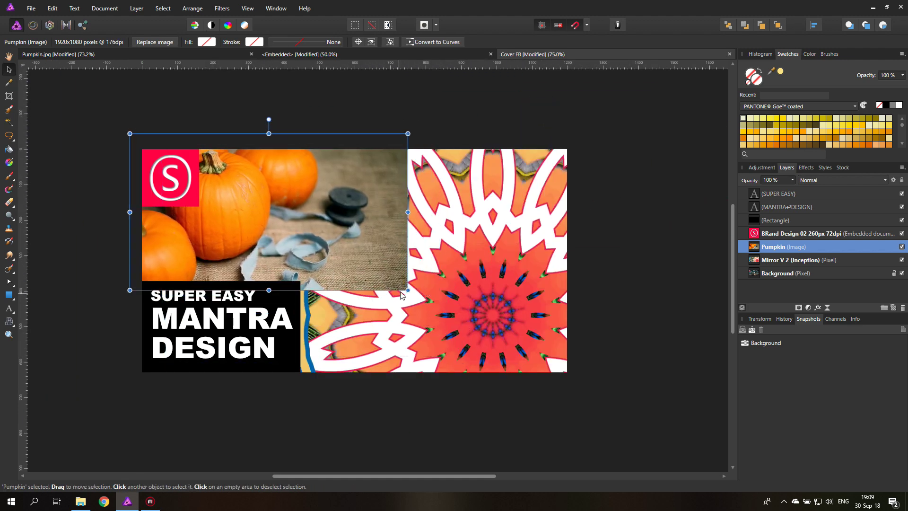
left_click_drag(407, 290, 587, 401)
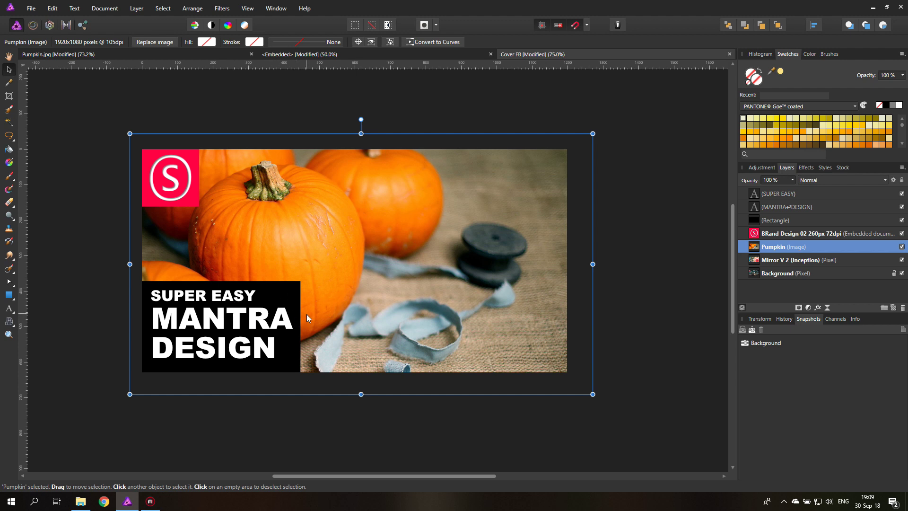
left_click(78, 210)
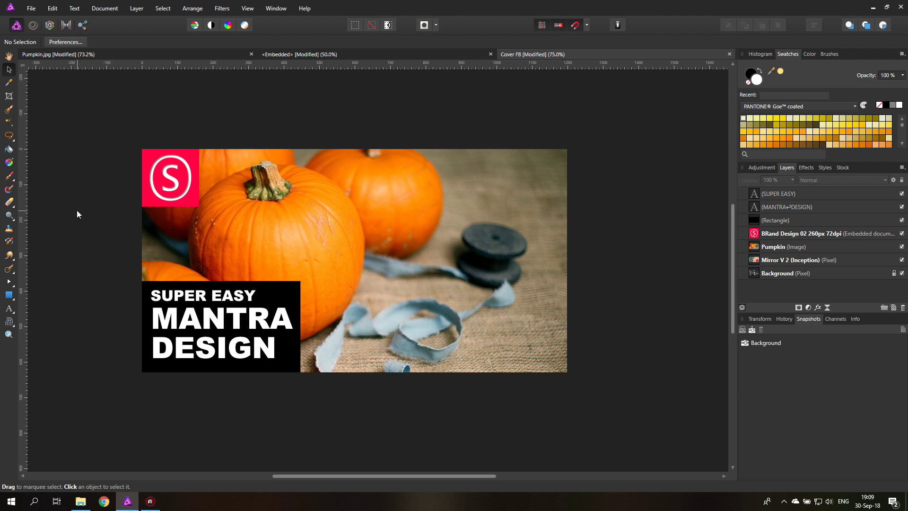
key("ctrl+0")
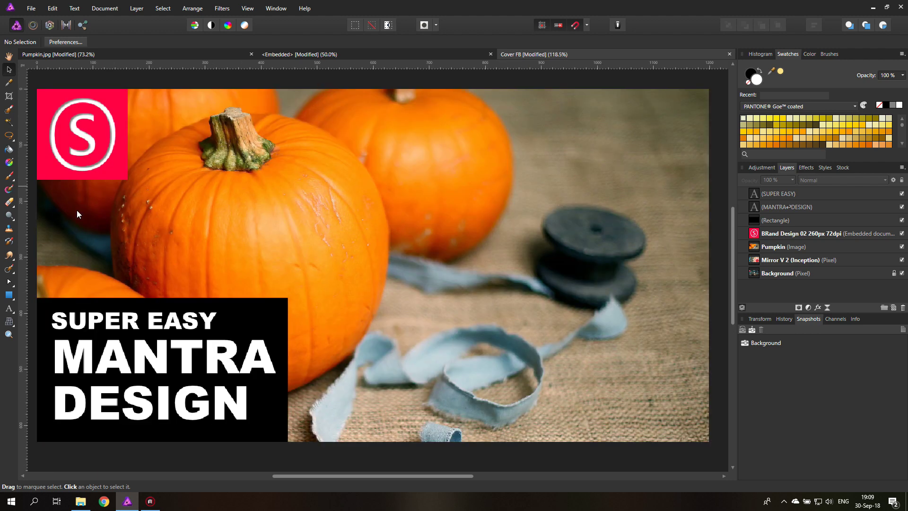
left_click(9, 335)
left_click(62, 42)
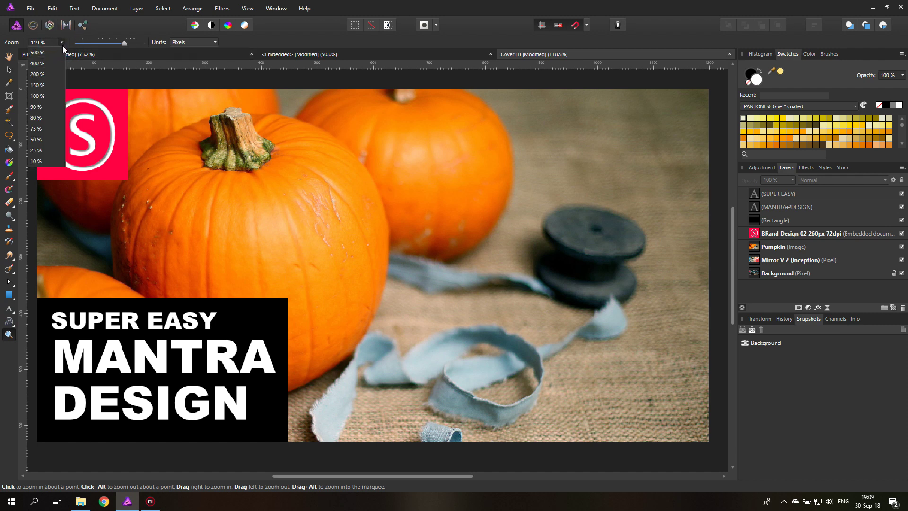
left_click(45, 95)
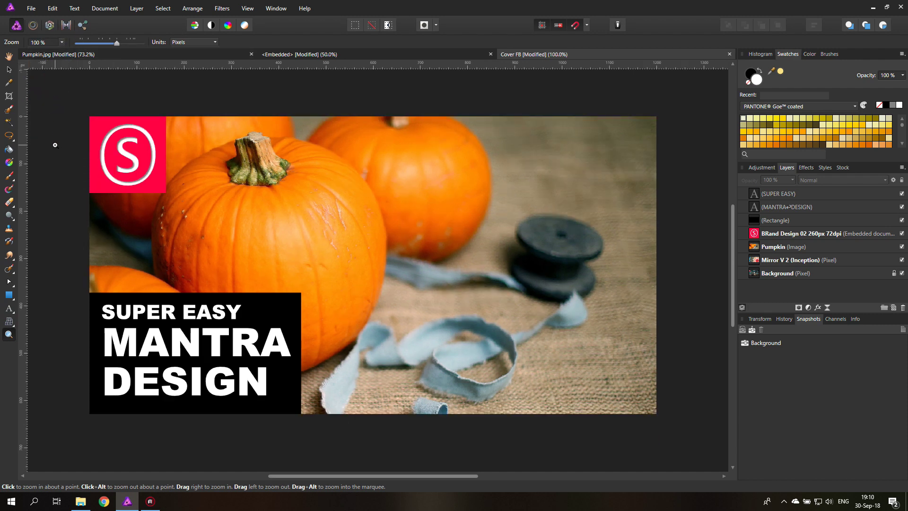